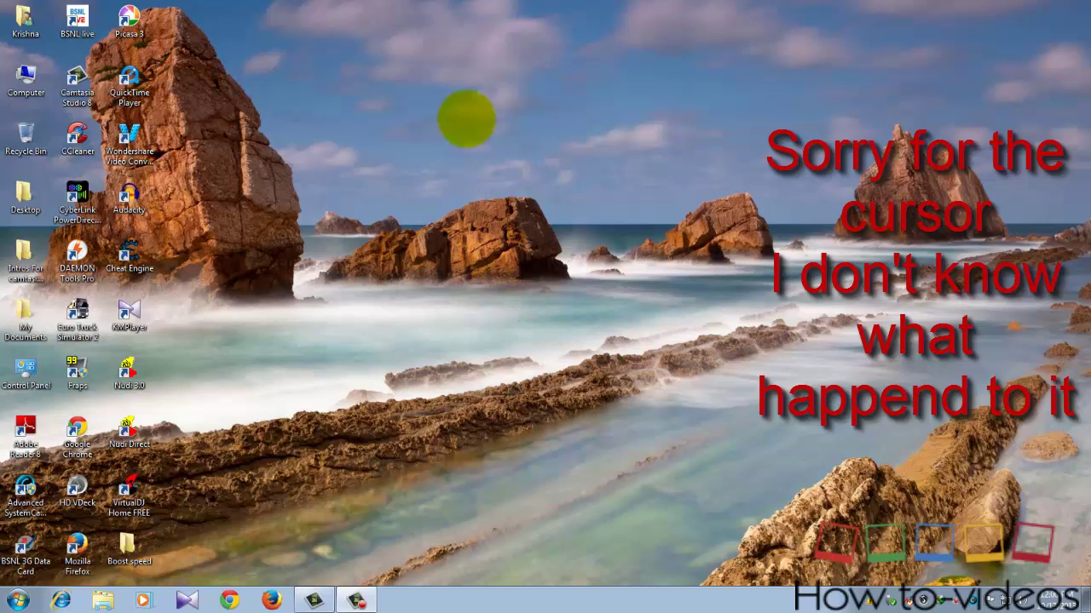
Open the Windows Temp folder with the Run command "temp" and maximize its window.
click(497, 75)
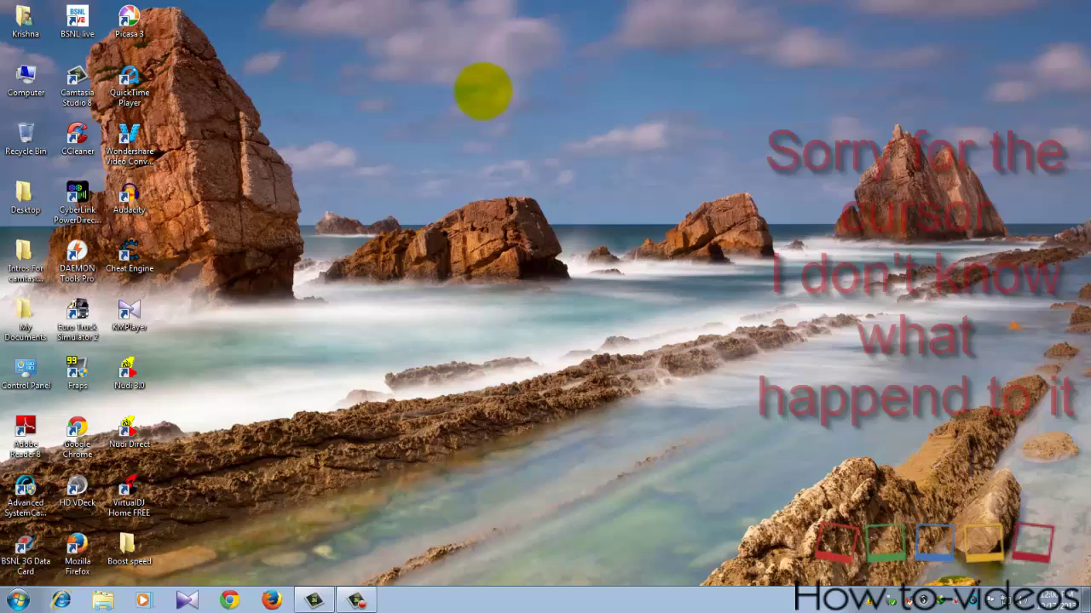
key(super+r)
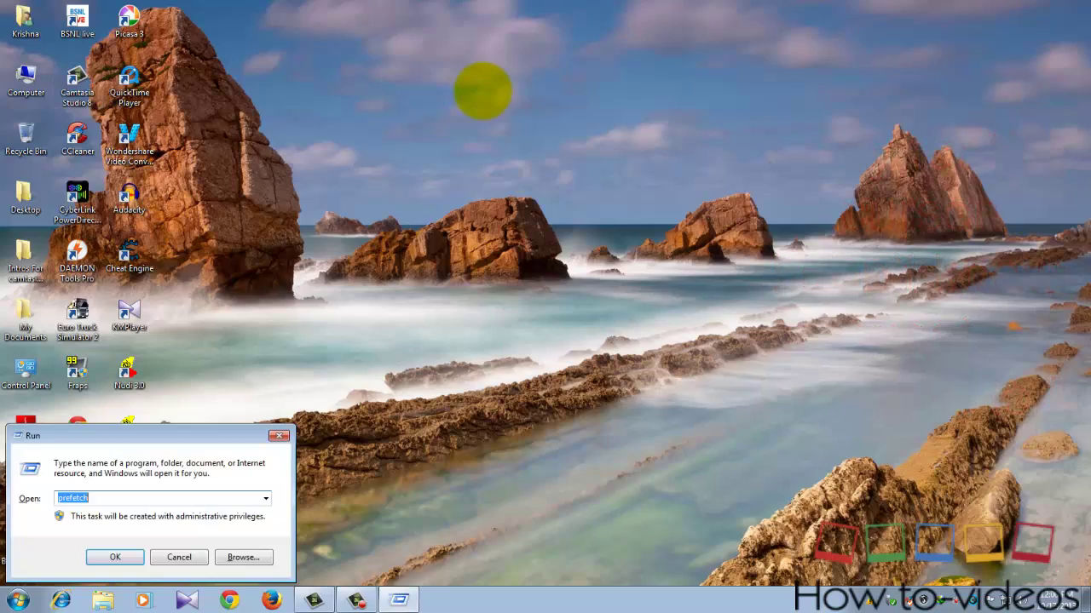
key(BackSpace)
text(te)
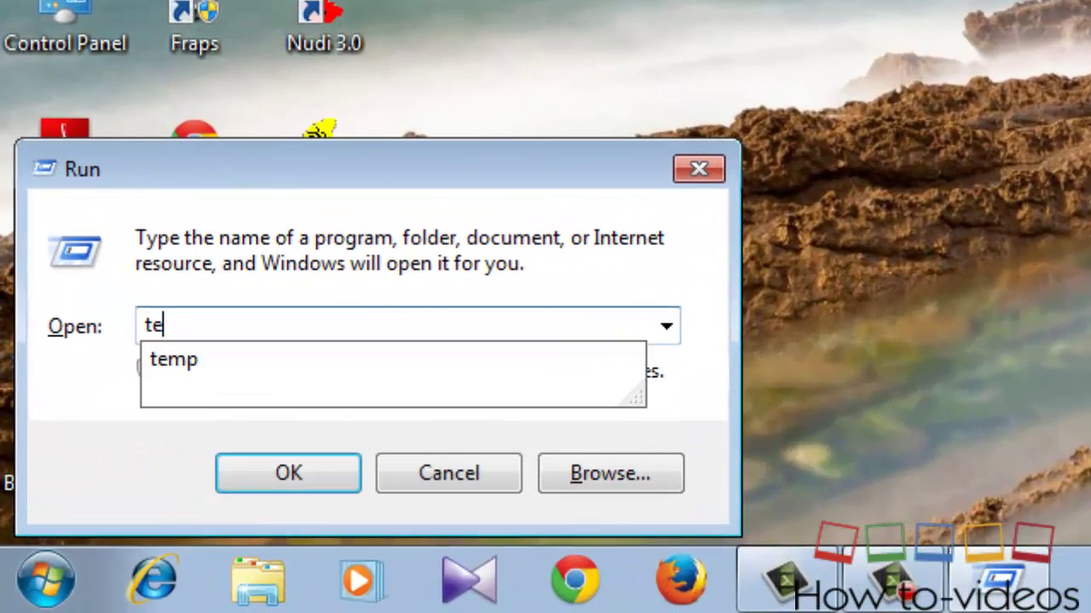
text(mp)
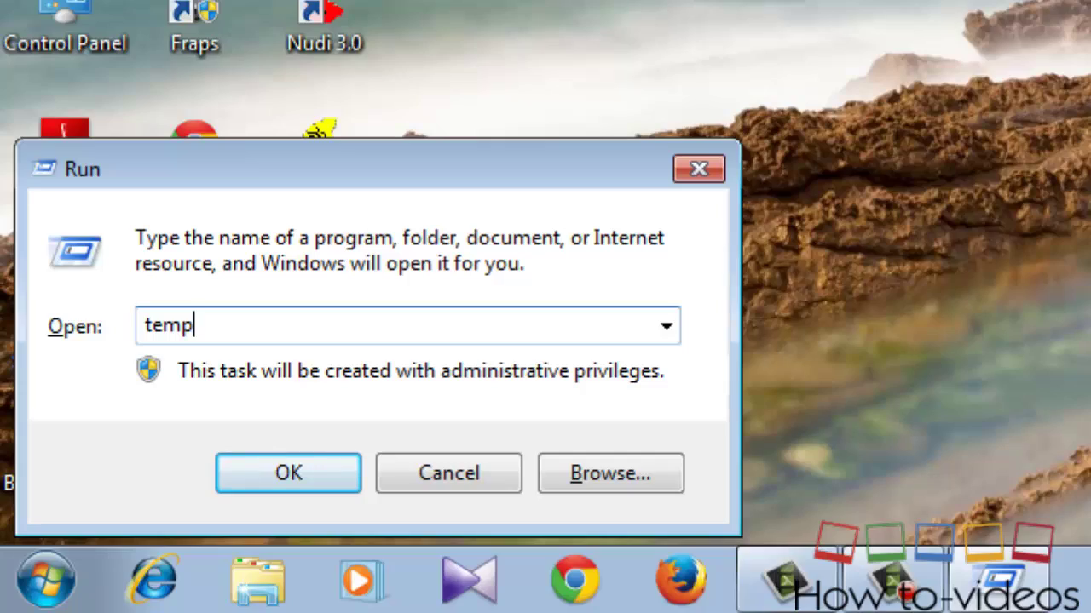
key(Return)
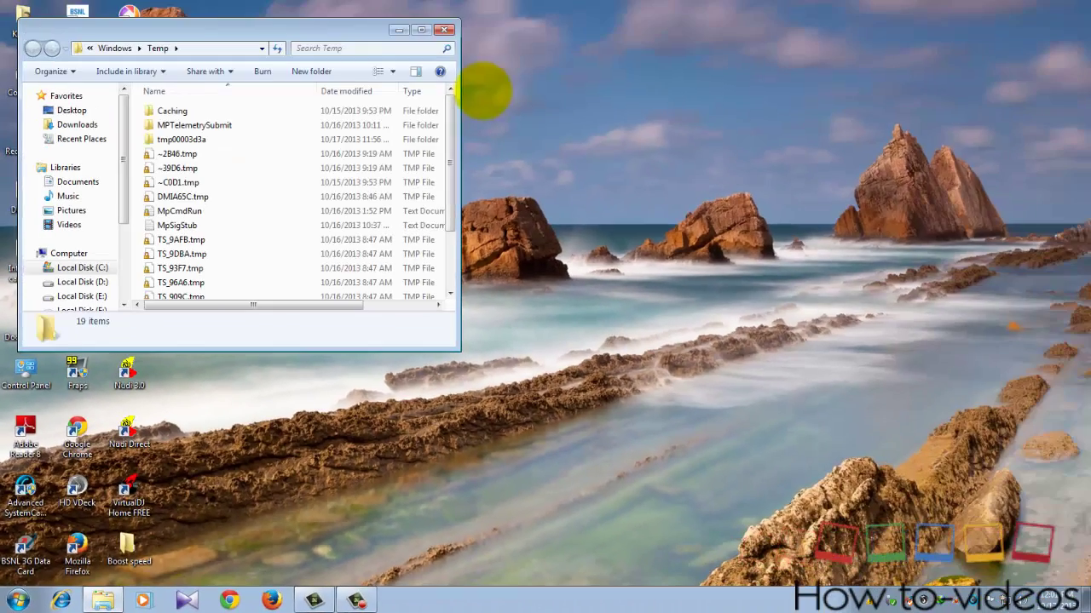
click(420, 30)
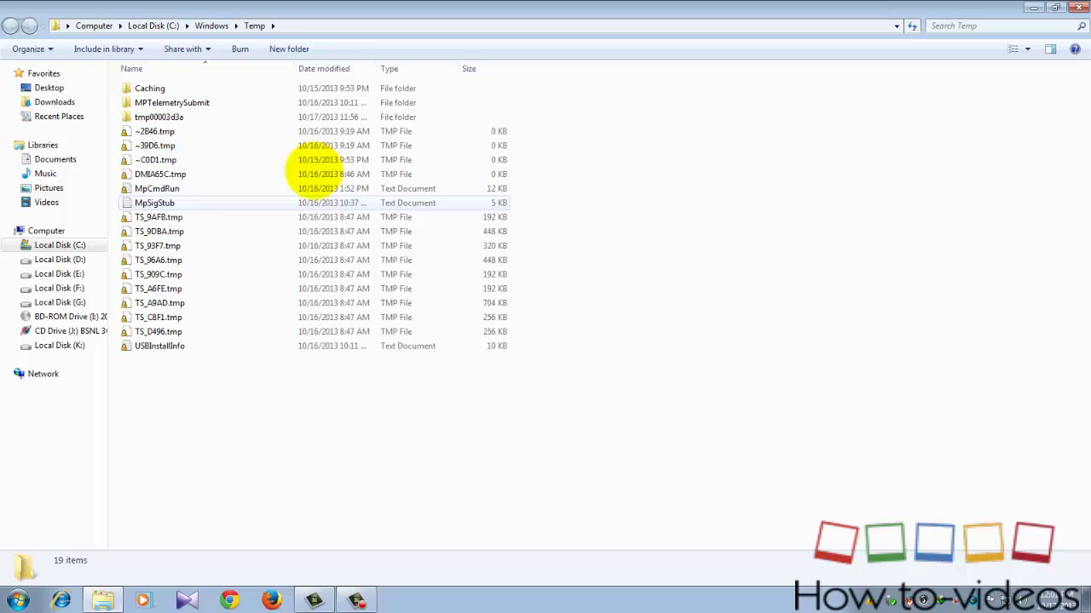
Permanently delete all items in the Windows Temp folder, including the file inside the tmp00003d3a subfolder.
key(ctrl+a)
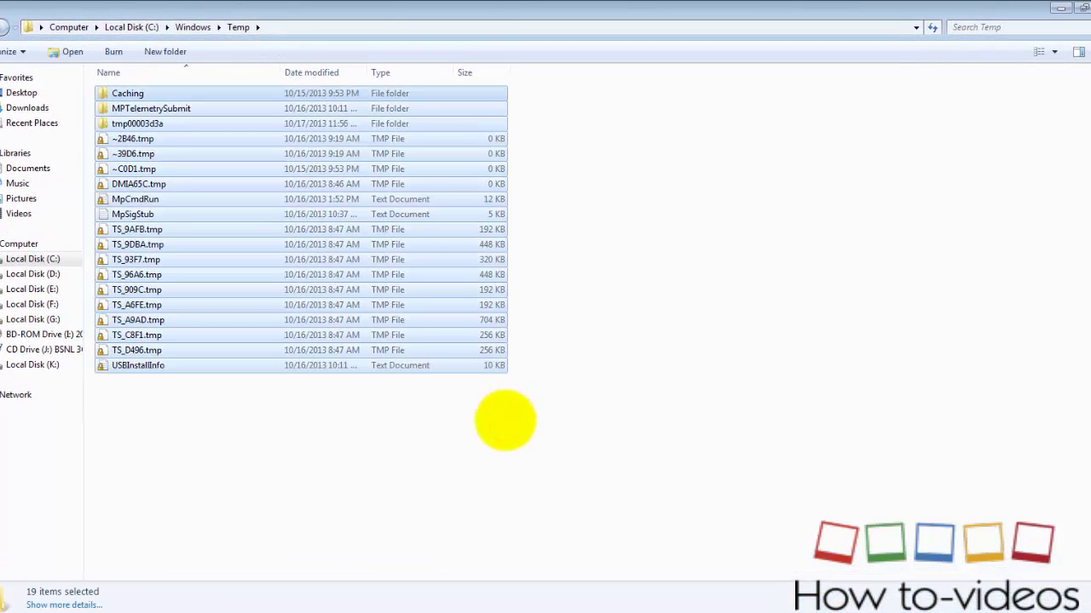
key(shift+Delete)
key(Return)
double_click(230, 94)
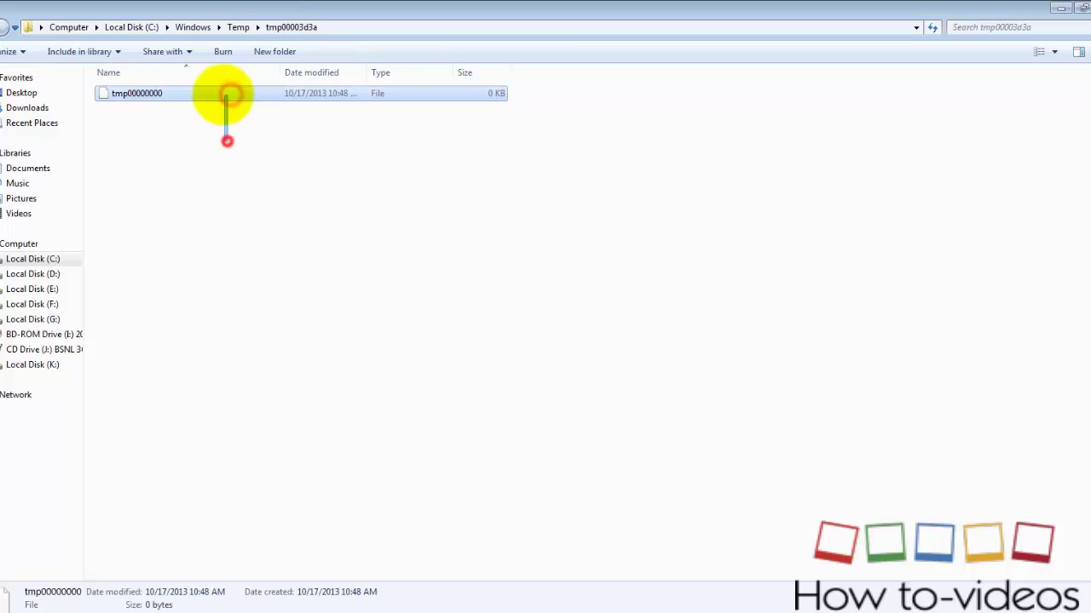
key(shift+Delete)
key(Return)
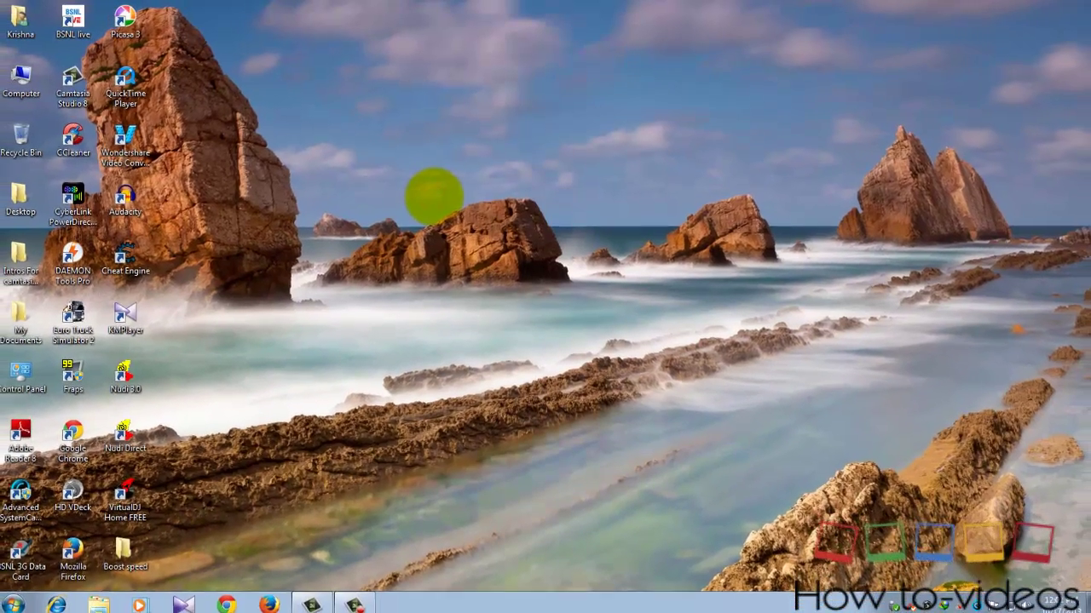
Open the user profile's Temp folder with the Run command "%temp%".
key(super+r)
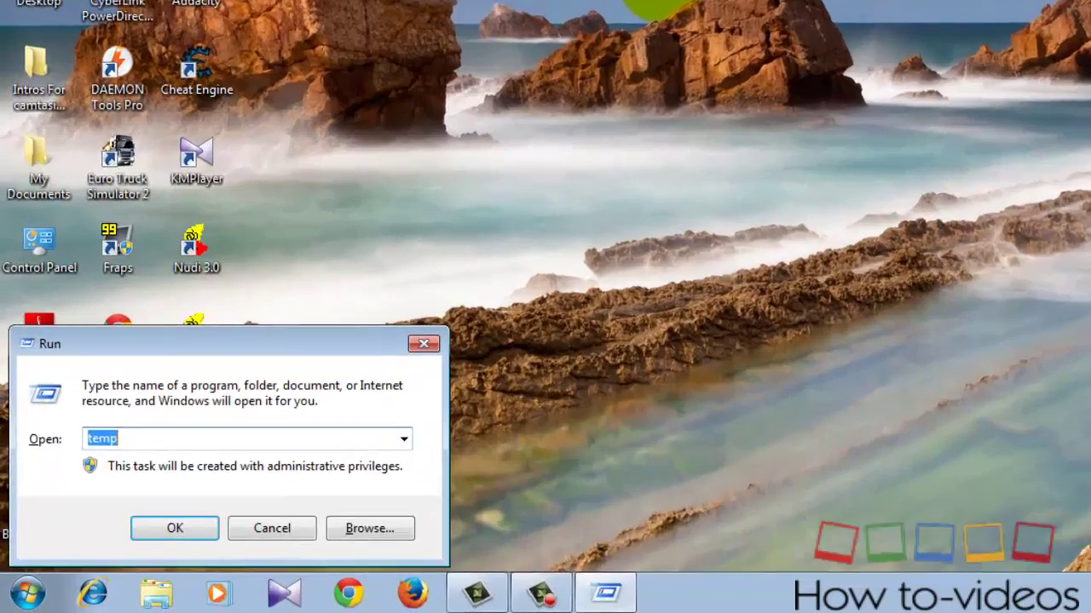
key(BackSpace)
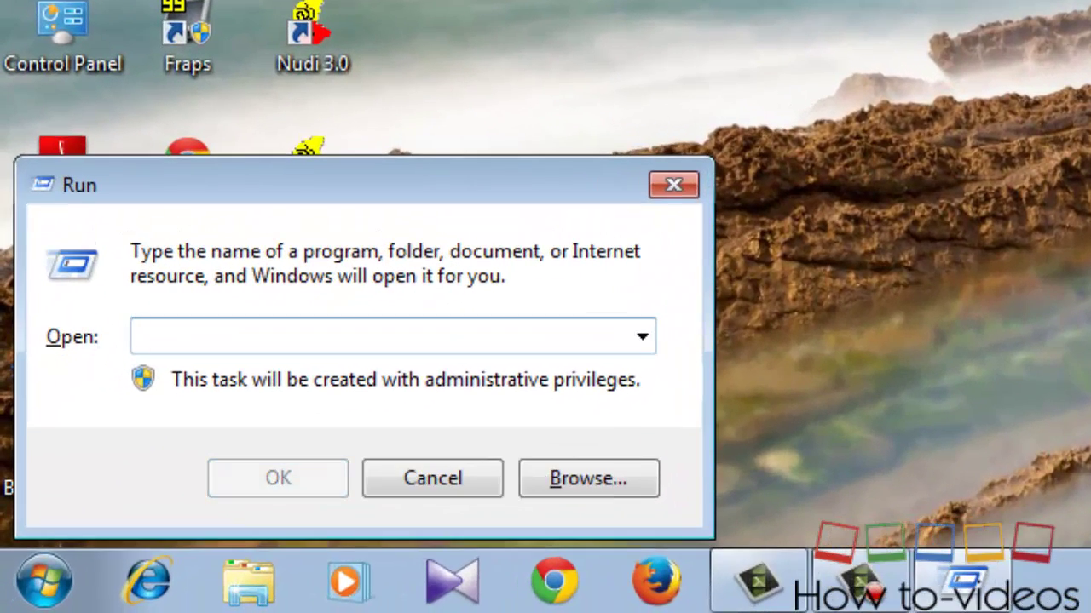
text(%te)
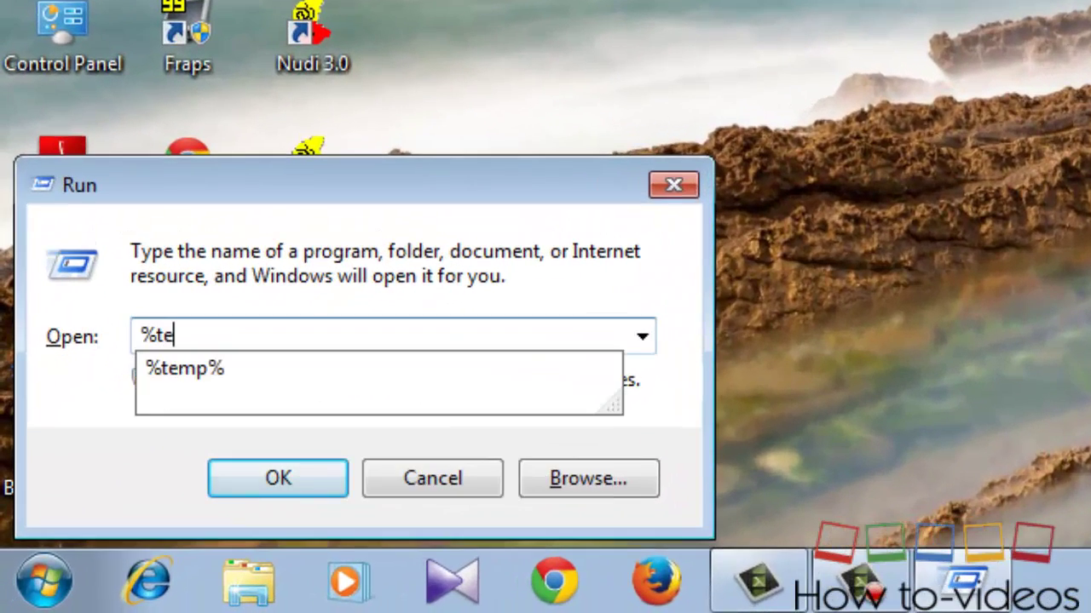
text(mp%)
key(Return)
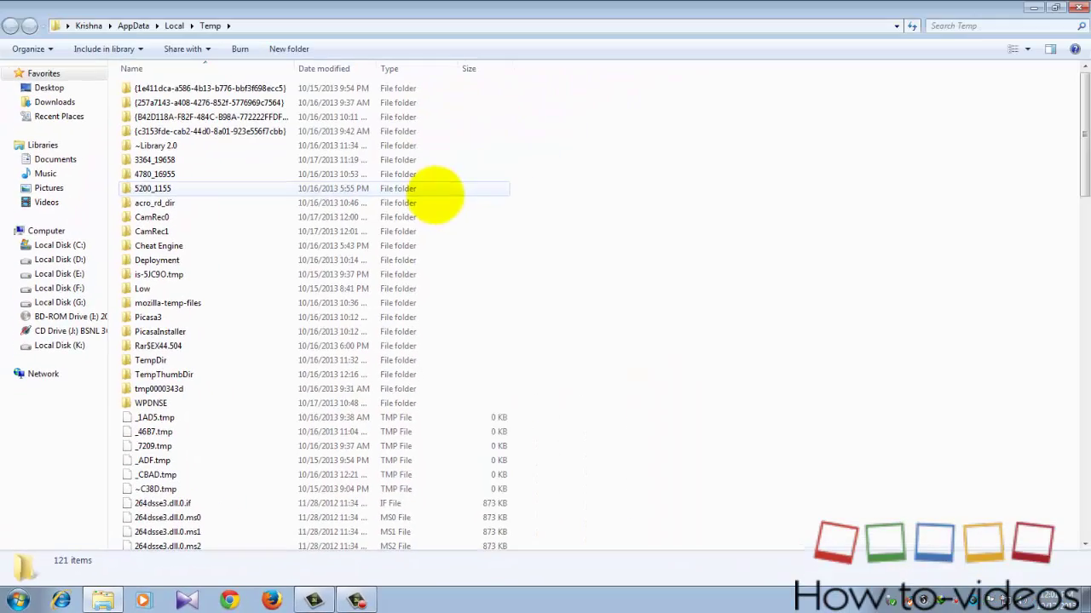
Try to permanently delete all items in the user's Temp folder, retrying the protected CamRec0 folder.
key(ctrl+a)
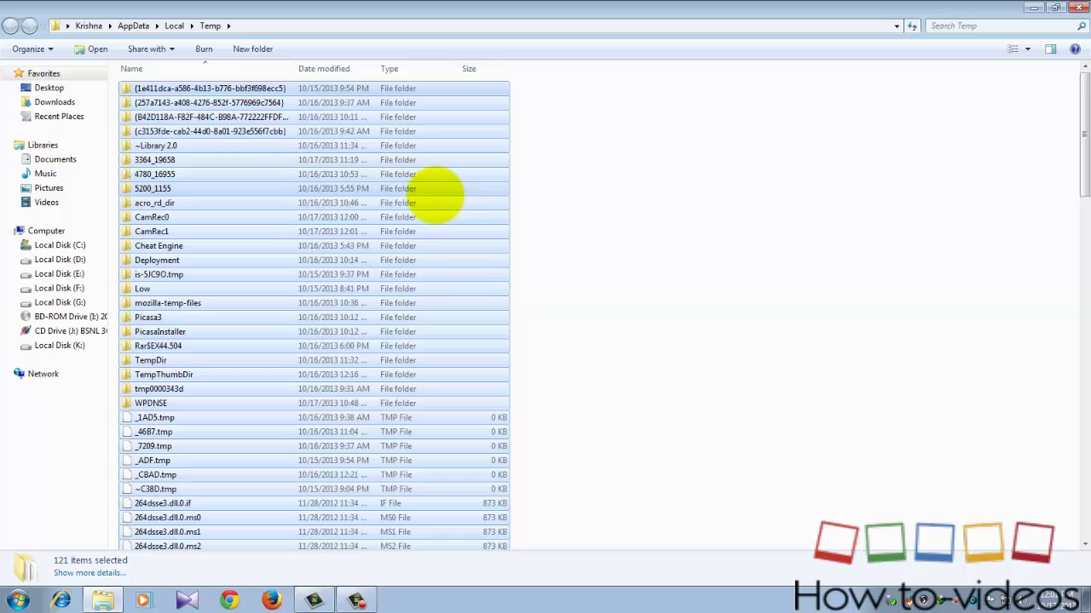
key(shift+Delete)
key(Return)
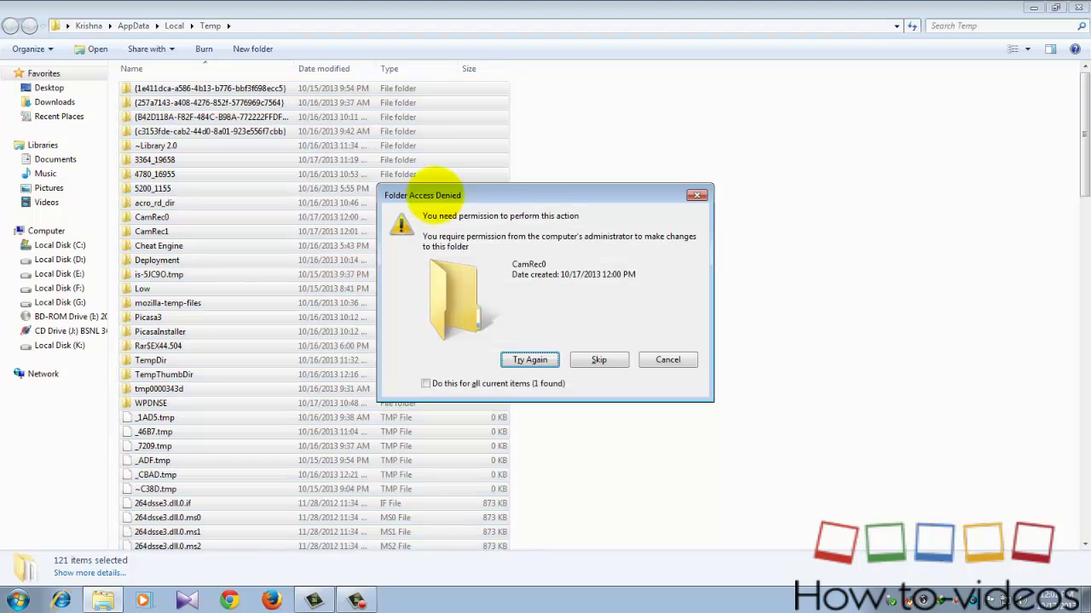
key(Return)
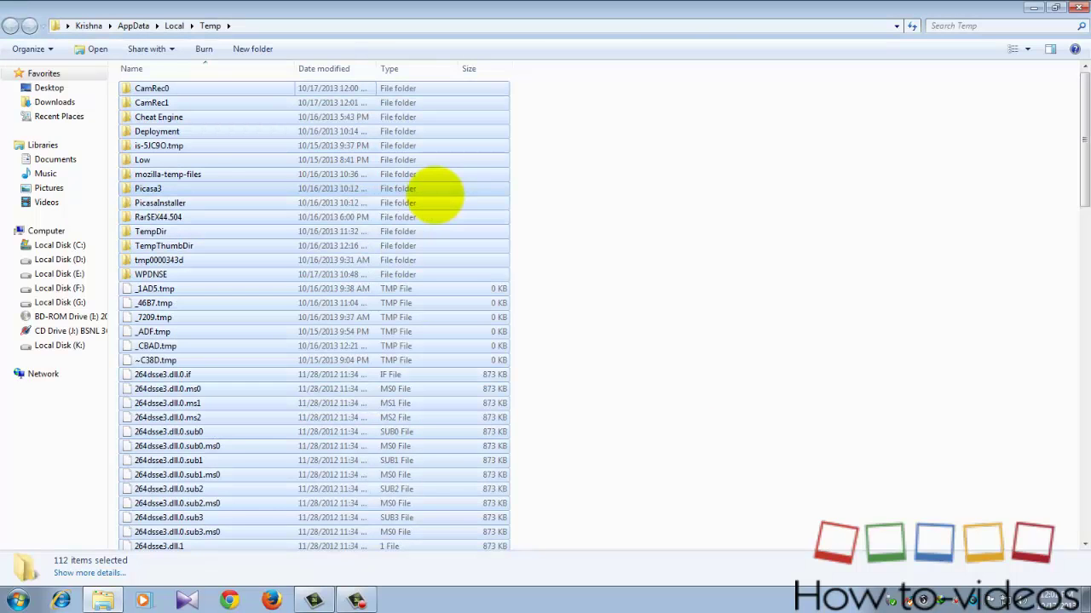
Permanently delete the remaining temporary items, skipping files in use by Camtasia Recorder, and close the folder.
click(657, 201)
drag(597, 333, 327, 537)
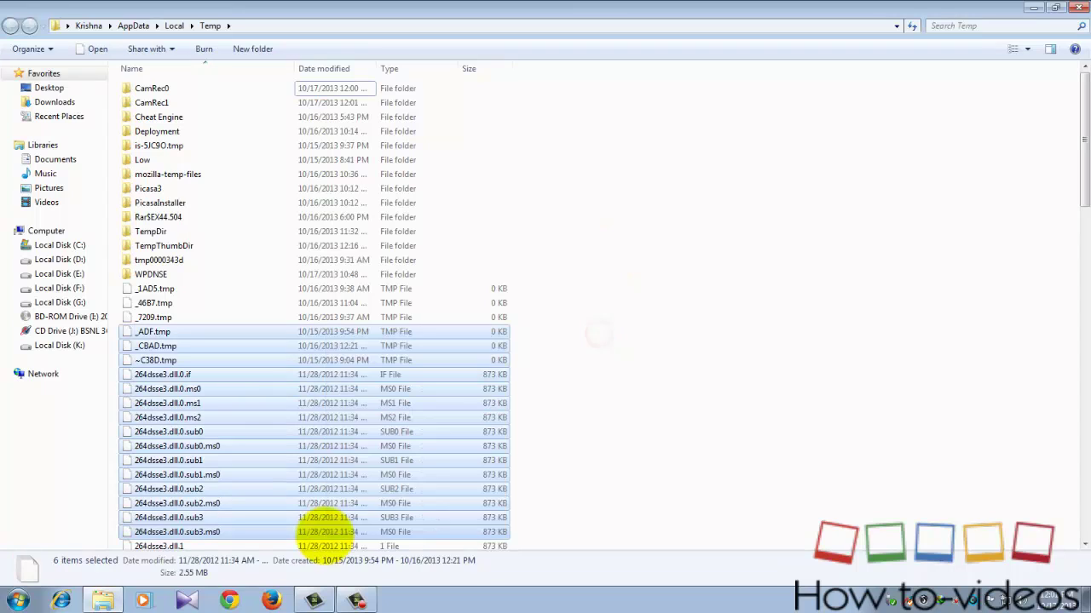
key(shift+Delete)
key(Return)
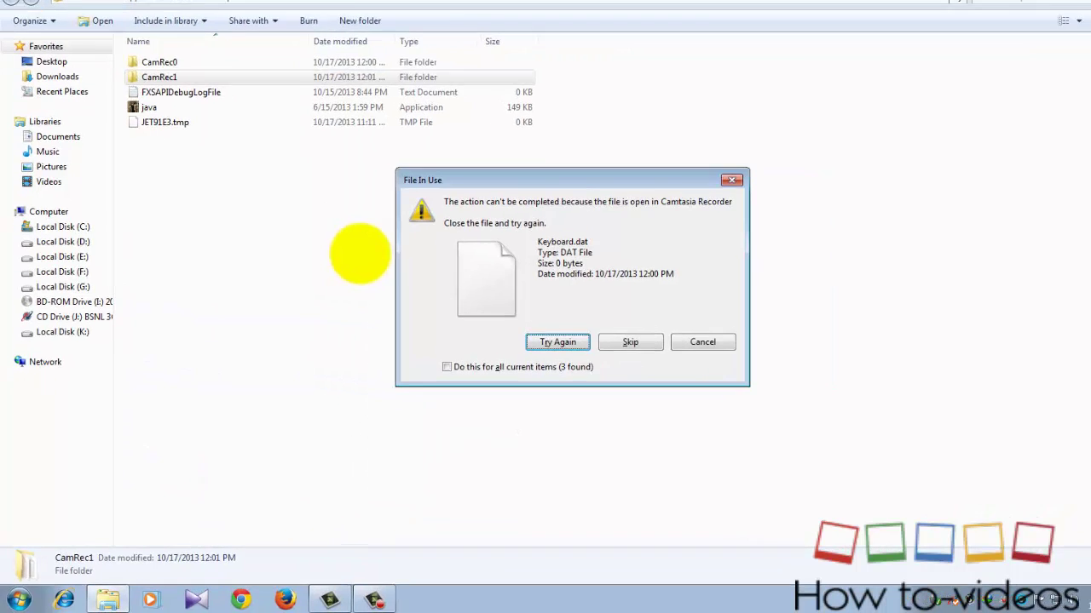
key(alt+s)
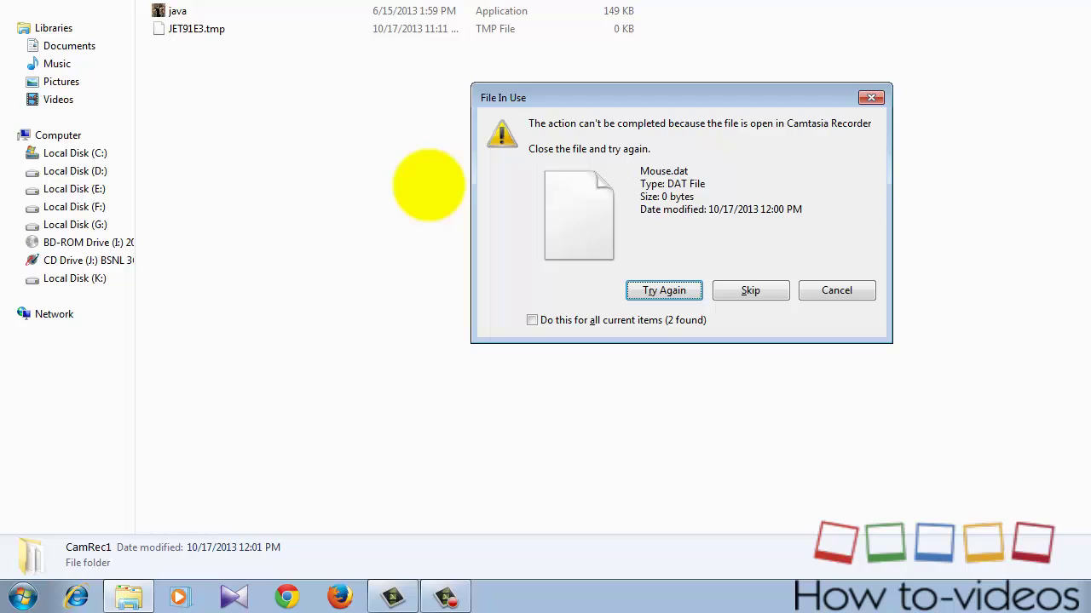
key(alt+s)
key(alt+s)
key(alt+s)
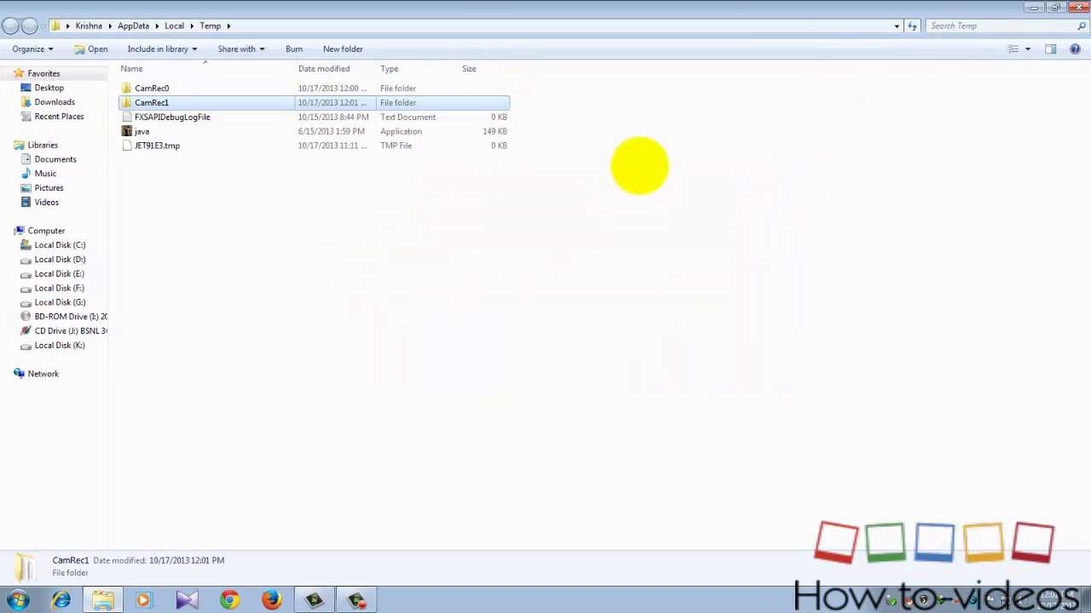
click(1076, 8)
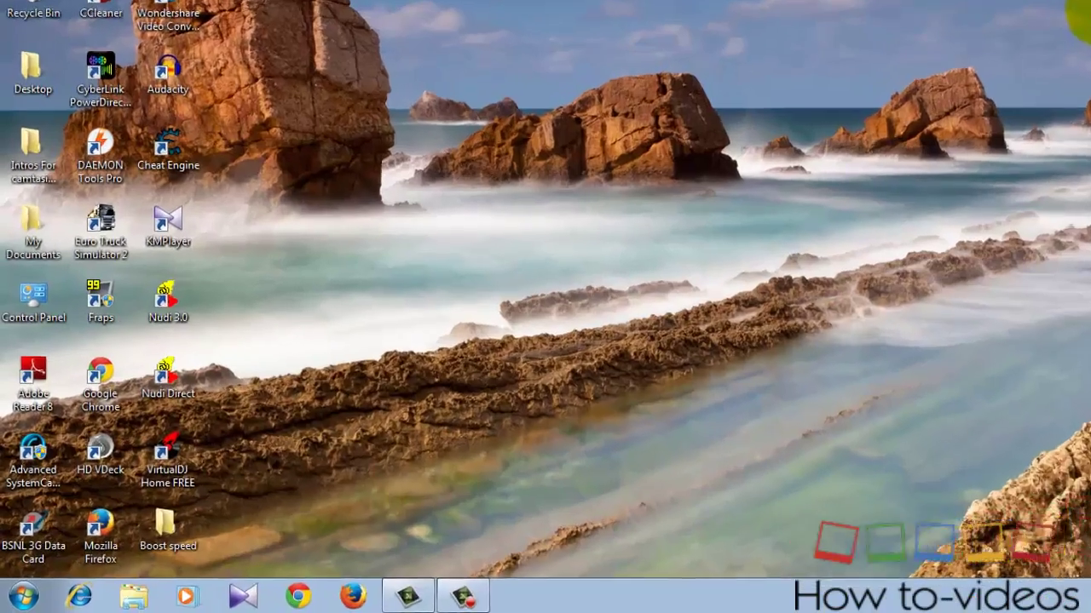
Open the Windows Prefetch folder with the Run command "prefetch".
key(super+r)
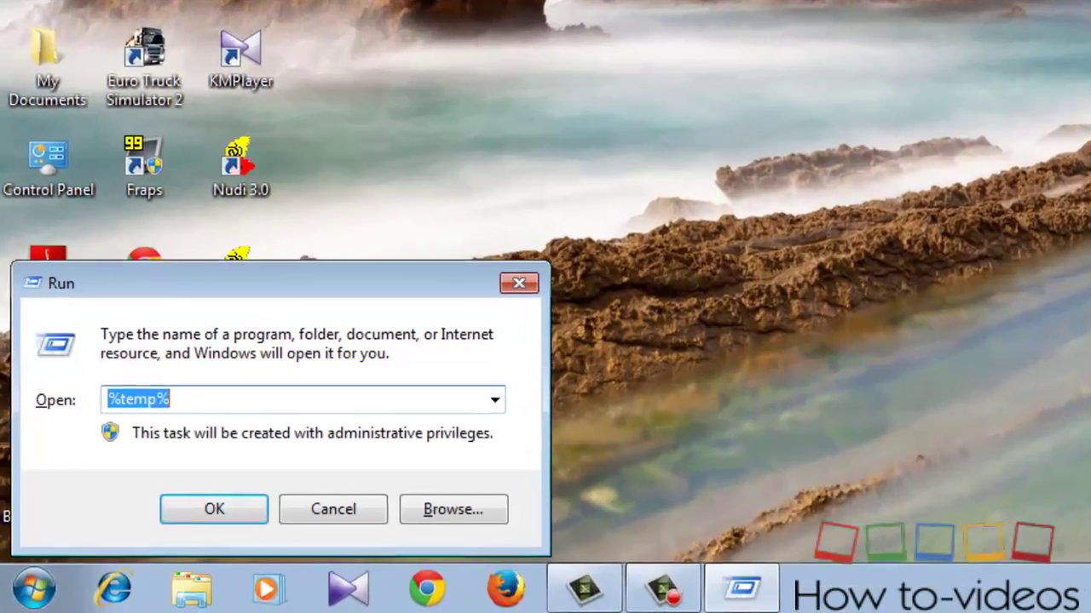
key(BackSpace)
text(pr)
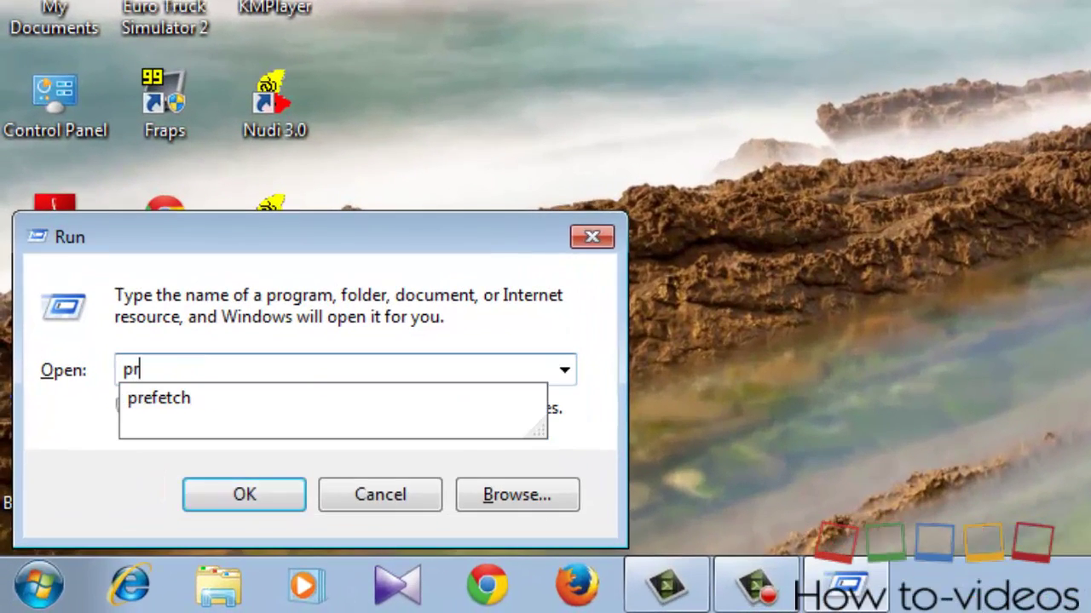
text(efetch)
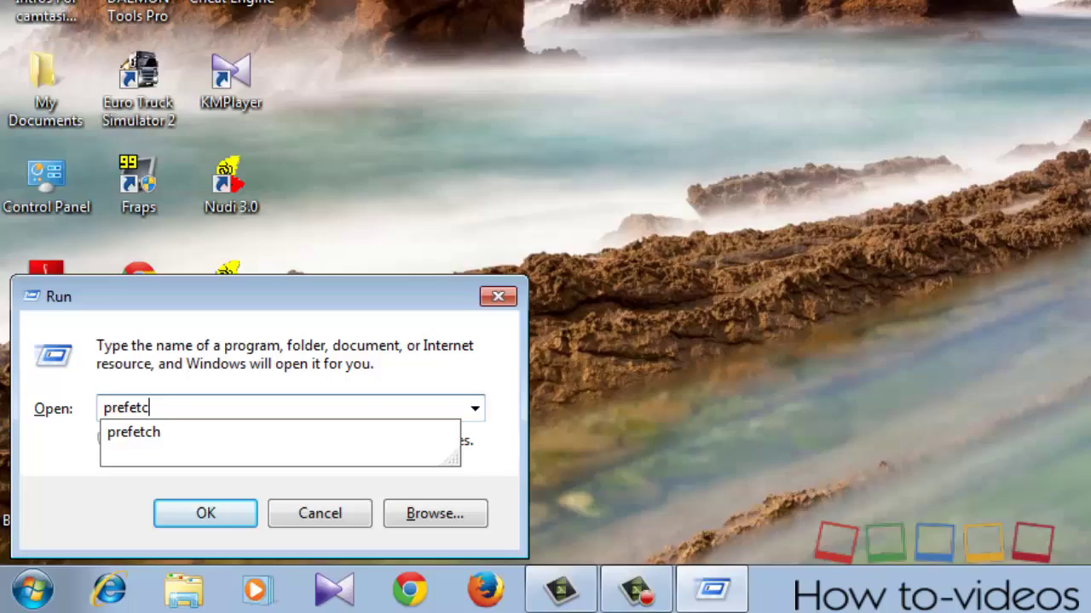
key(Return)
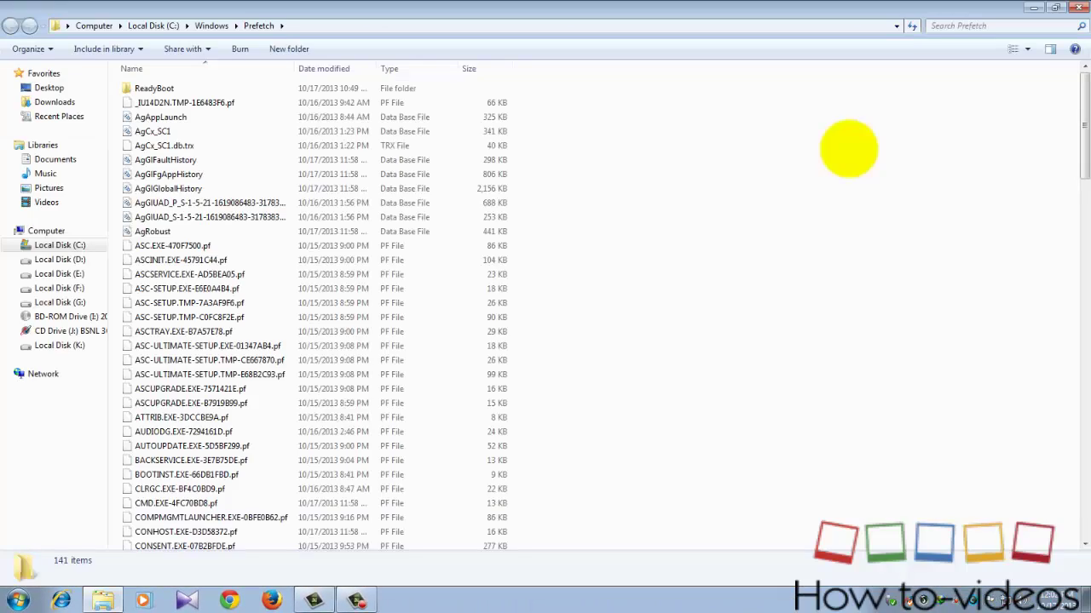
Delete all items in the Prefetch folder and close its window.
key(ctrl+a)
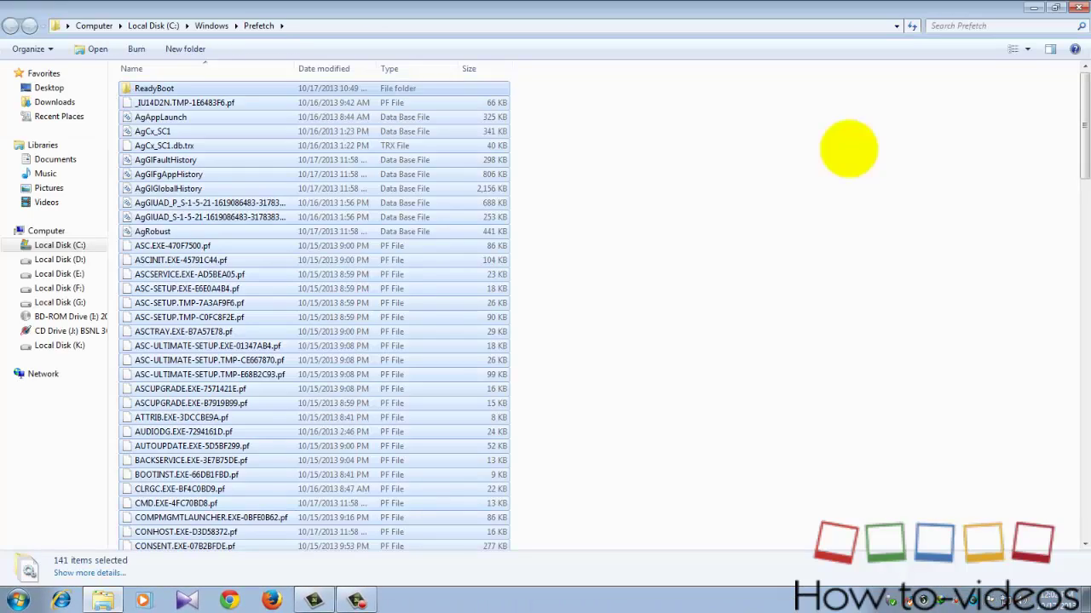
key(Delete)
key(Return)
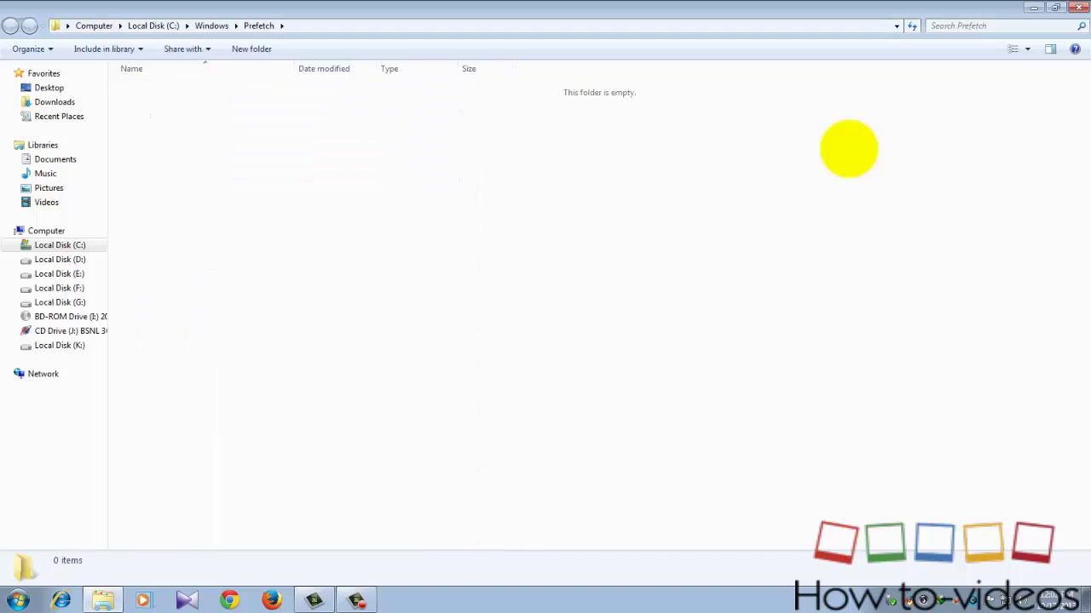
click(1076, 8)
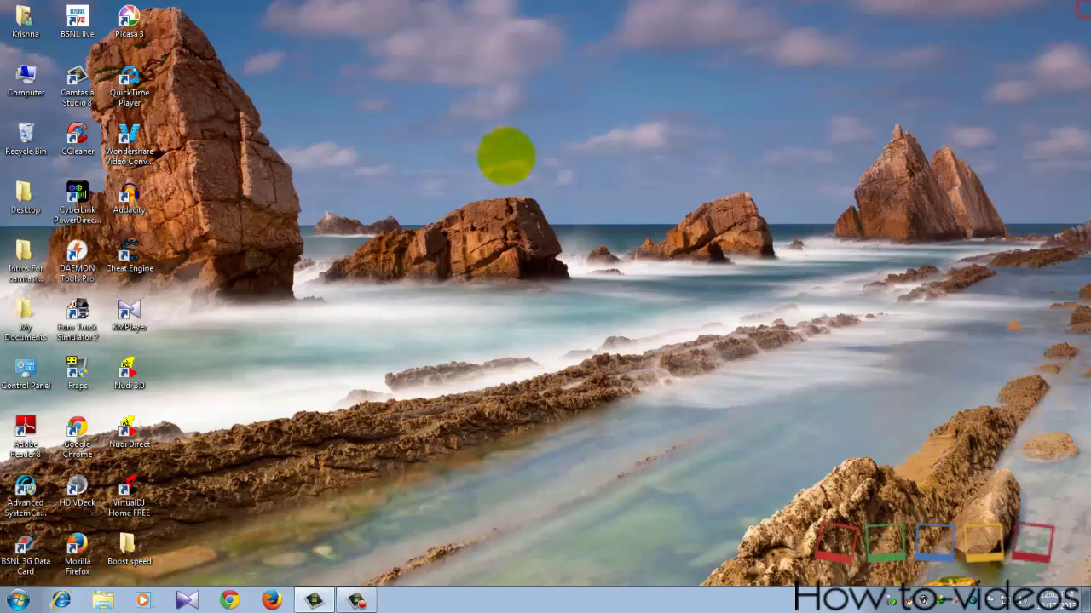
Empty the Recycle Bin, confirming the permanent deletion of all its items.
right_click(28, 129)
click(40, 154)
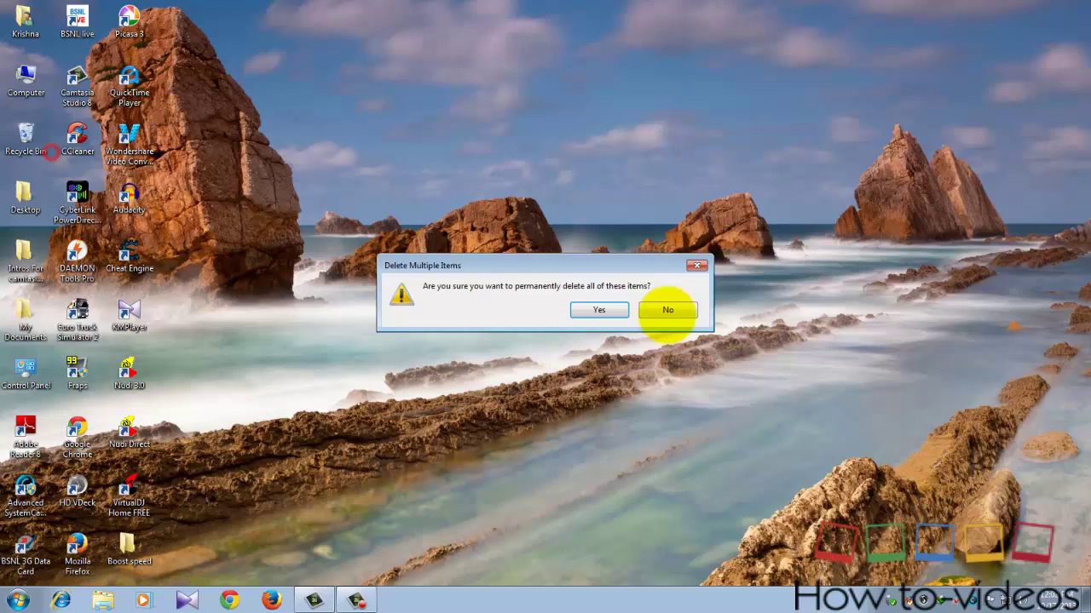
click(616, 310)
click(383, 265)
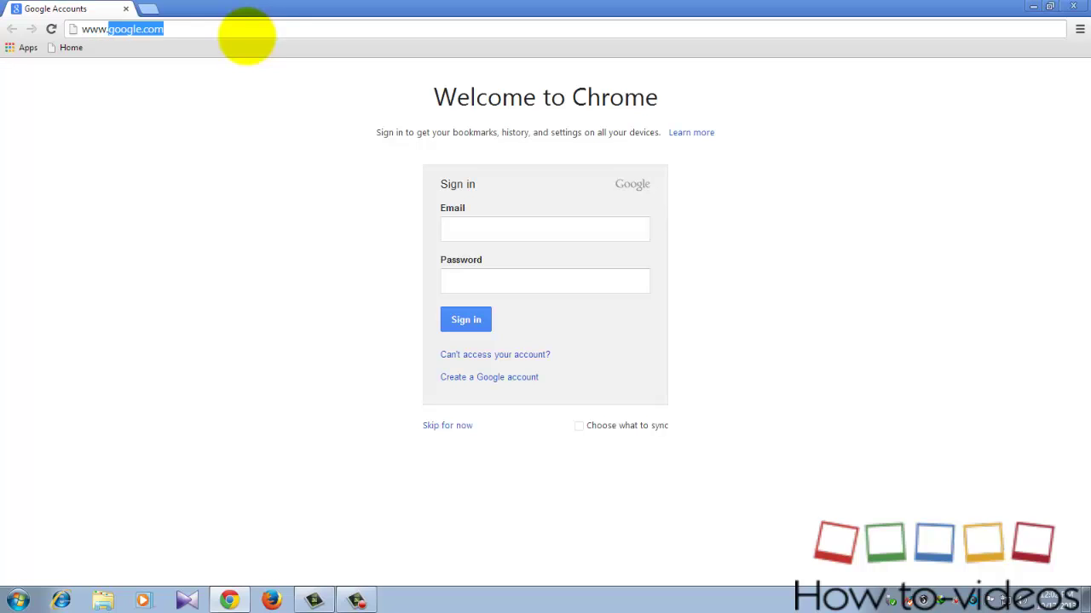
text(slogigcs.com)
key(Return)
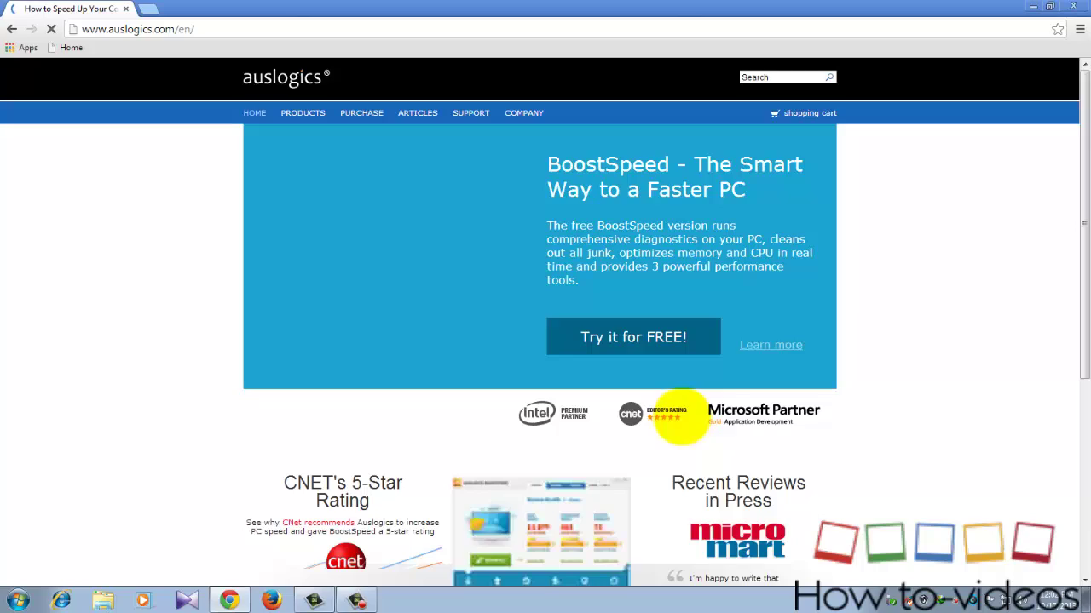
scroll(681, 417, down, 2)
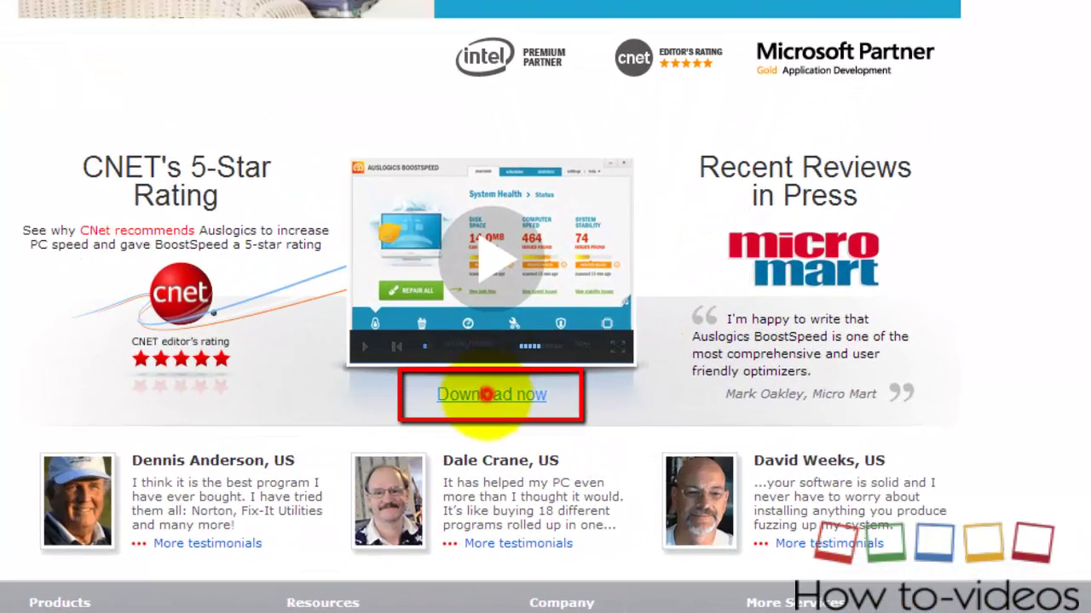
click(487, 394)
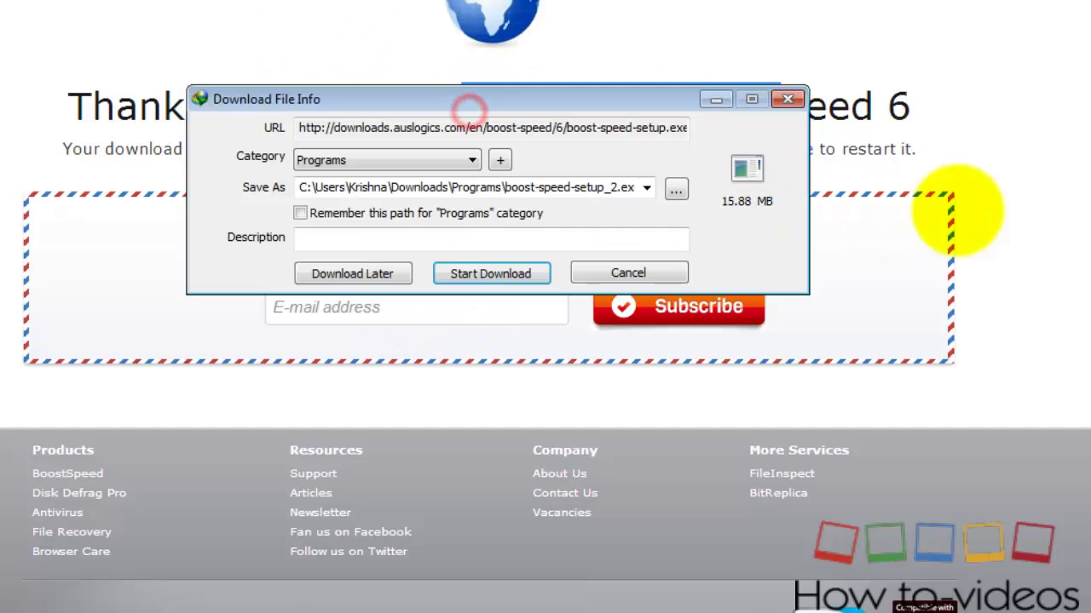
Move the Download File Info dialog aside and cancel the BoostSpeed setup download.
drag(402, 97, 462, 84)
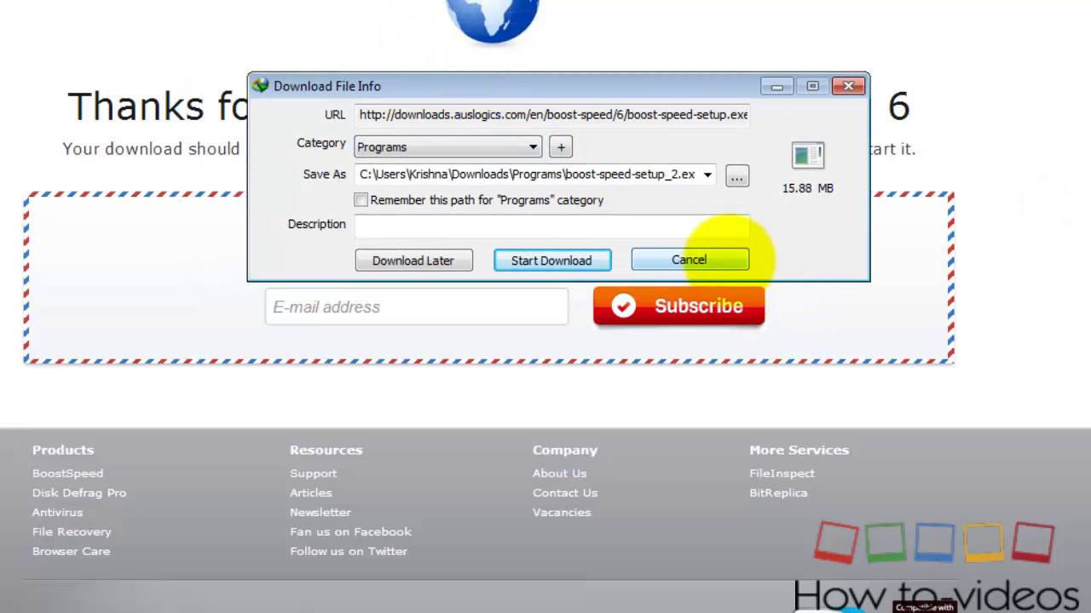
click(724, 258)
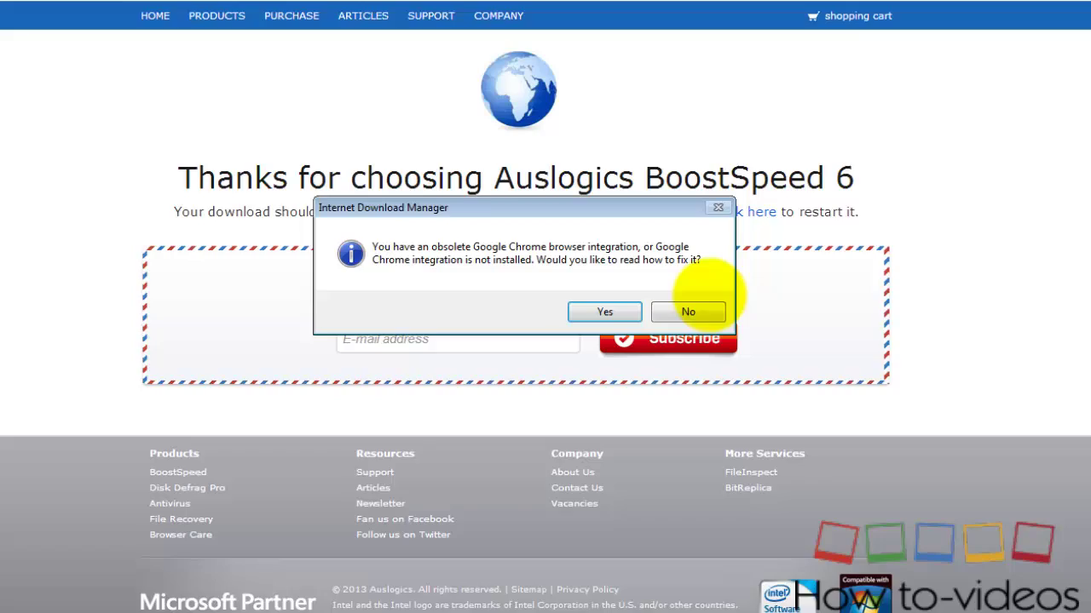
Decline the Internet Download Manager browser integration help, leave the browser, and open the Boost speed folder on the desktop.
click(715, 267)
click(1032, 7)
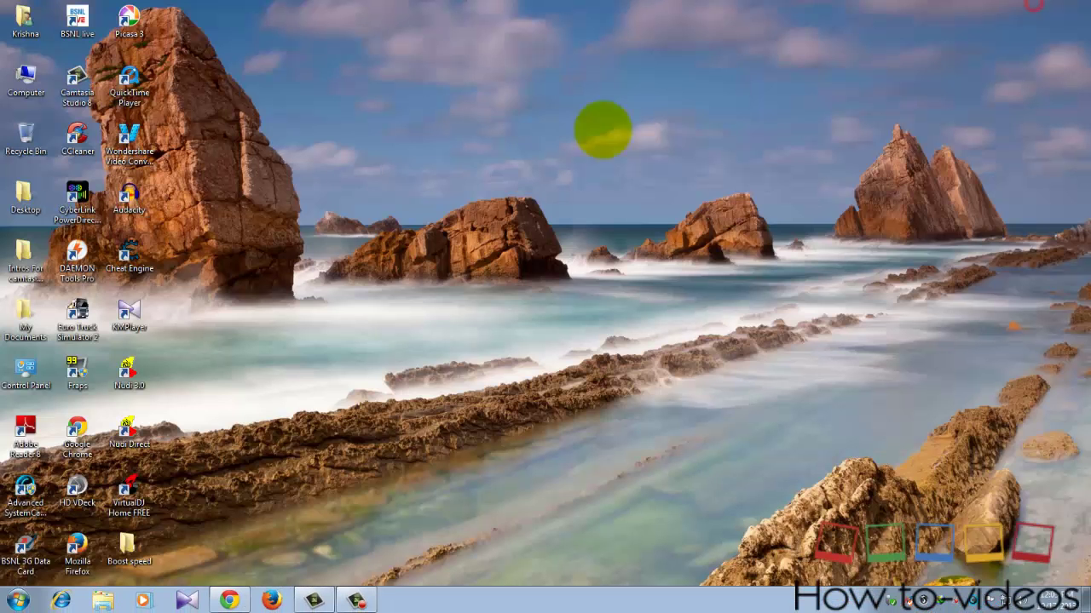
double_click(126, 550)
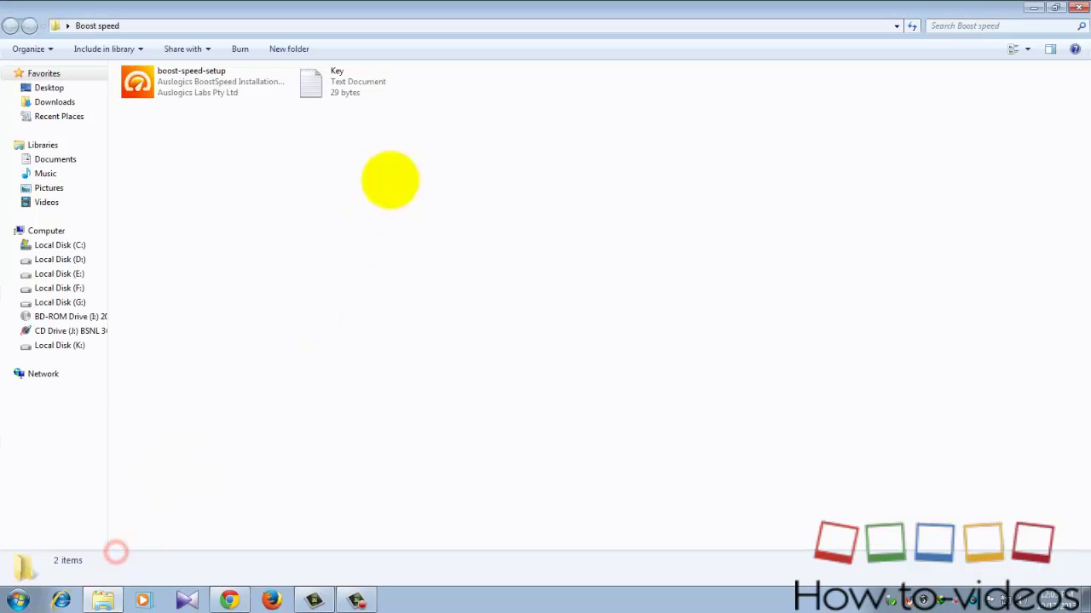
Run boost-speed-setup from the Boost speed folder and start installing BoostSpeed with the PC diagnosis.
click(175, 79)
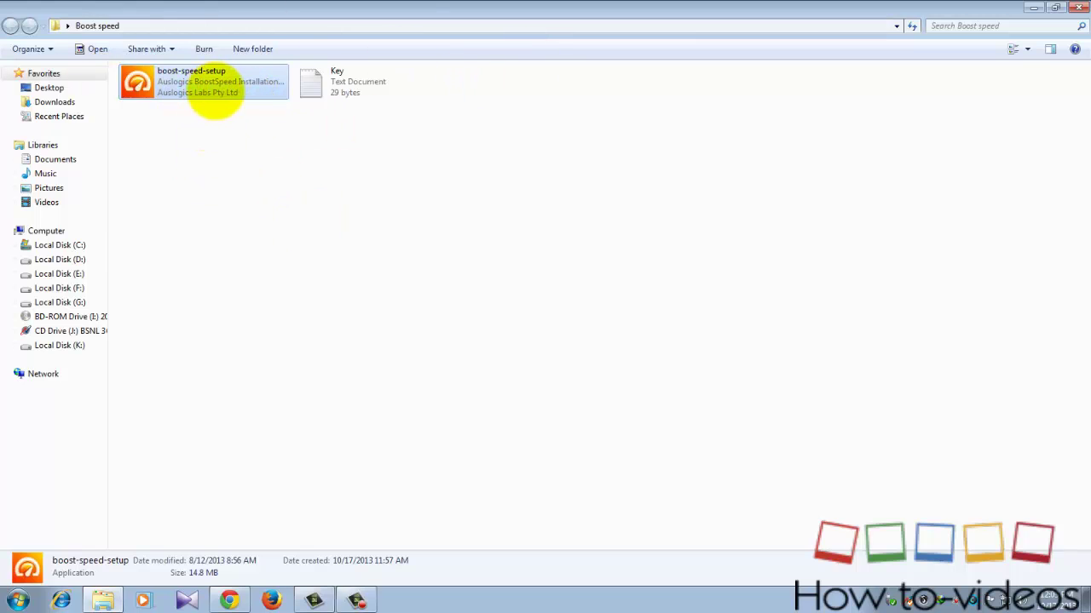
click(255, 202)
double_click(224, 89)
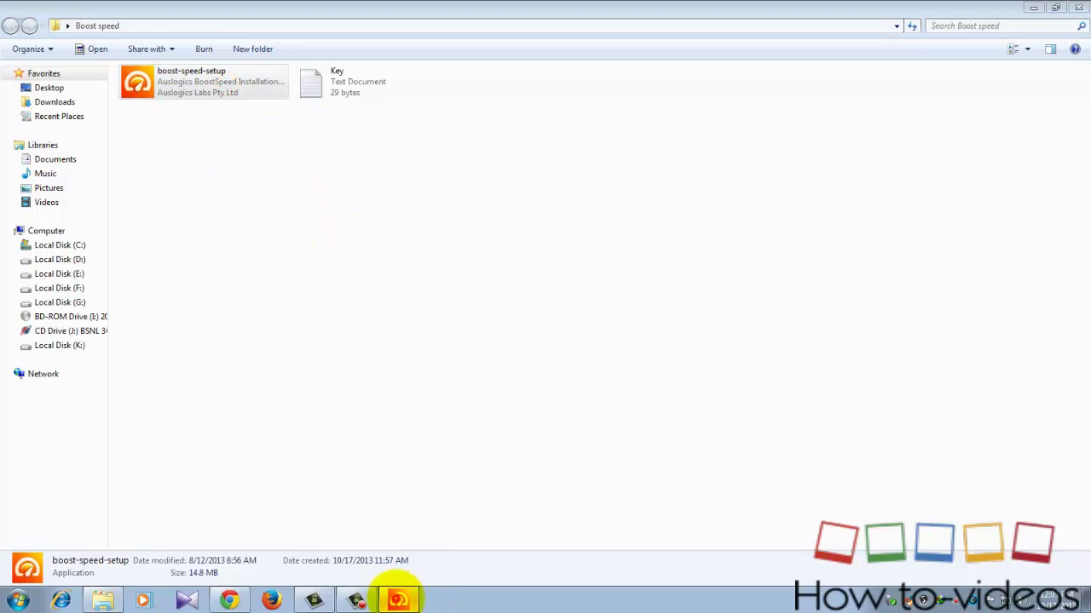
click(398, 601)
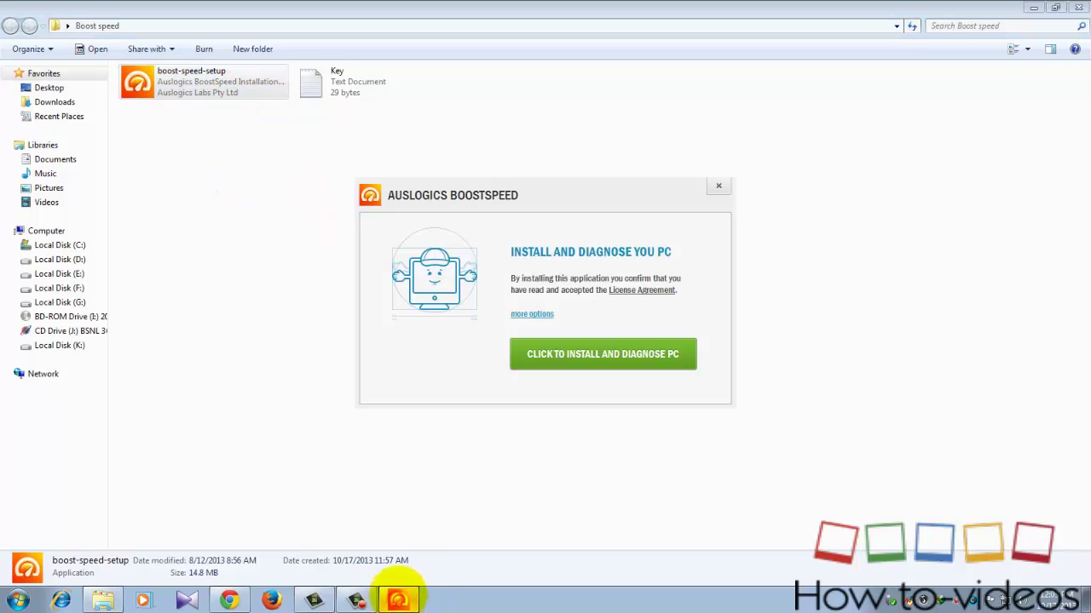
click(570, 400)
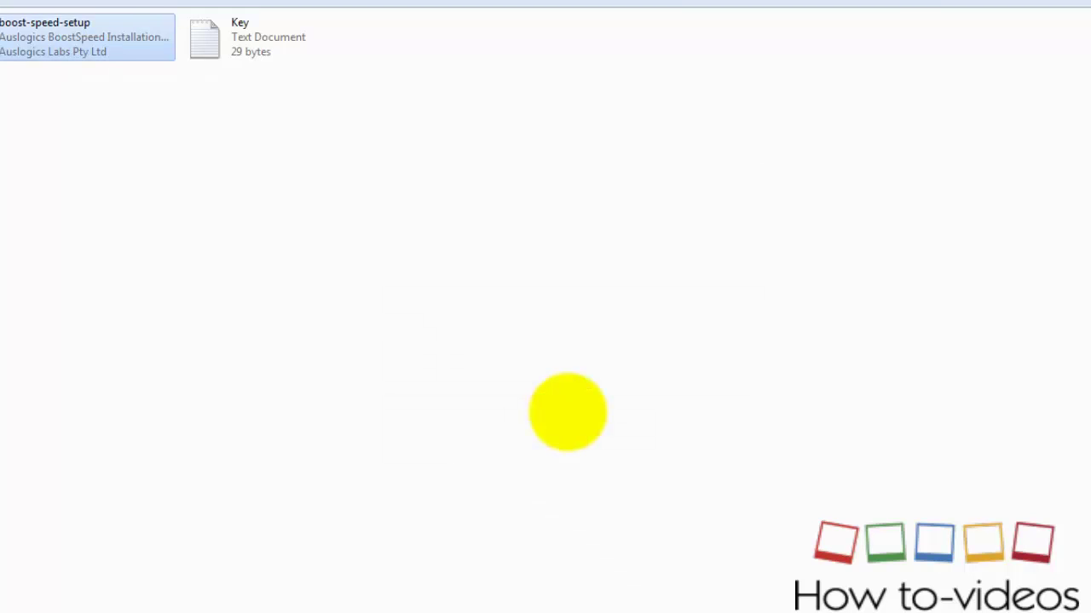
click(344, 125)
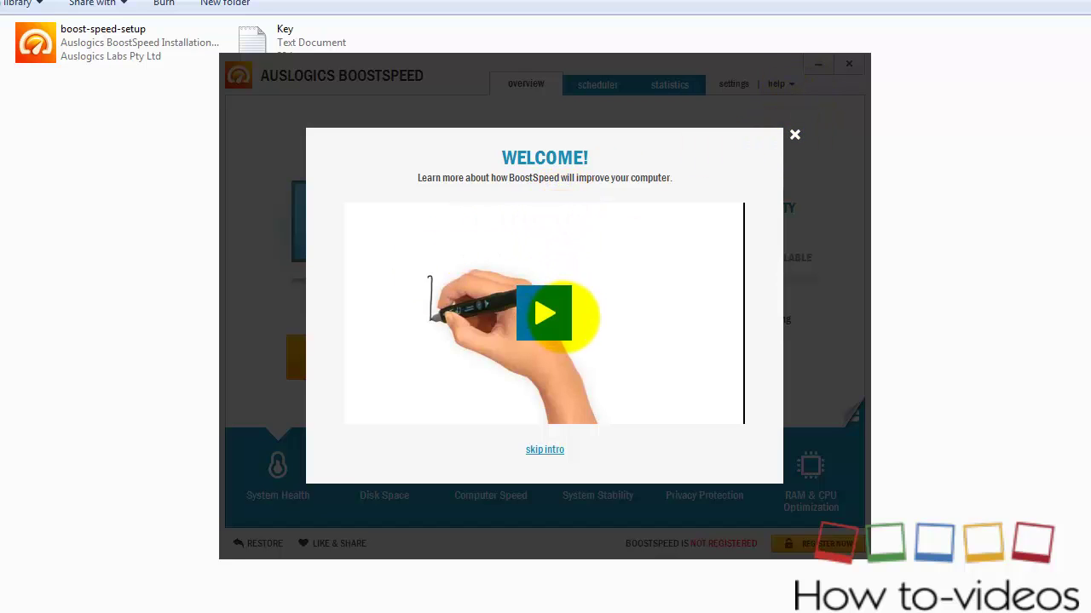
Play the BoostSpeed welcome intro video and close the Welcome screen.
click(549, 315)
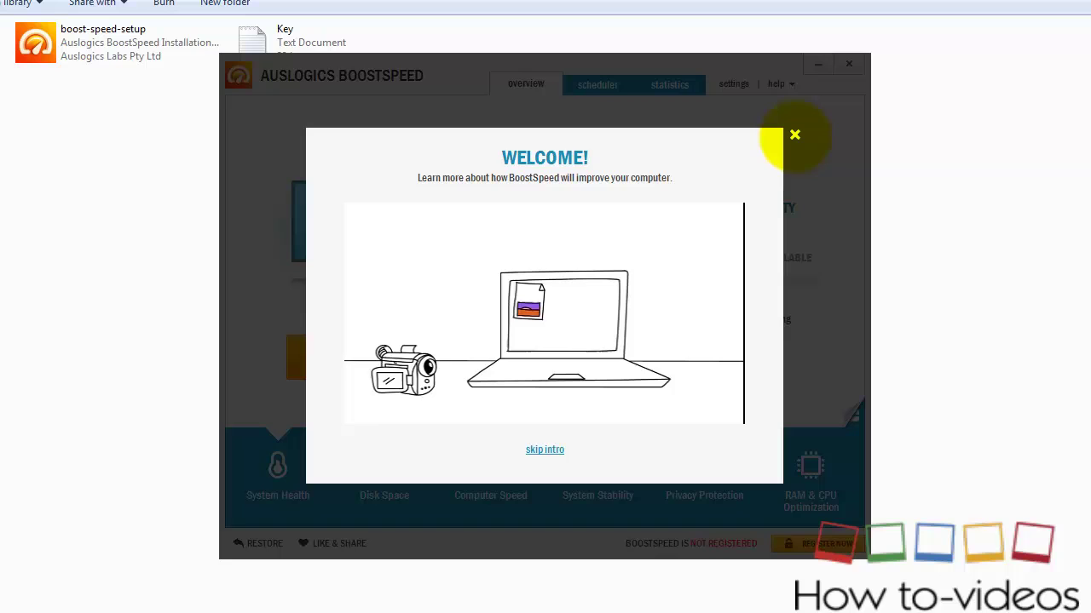
click(794, 135)
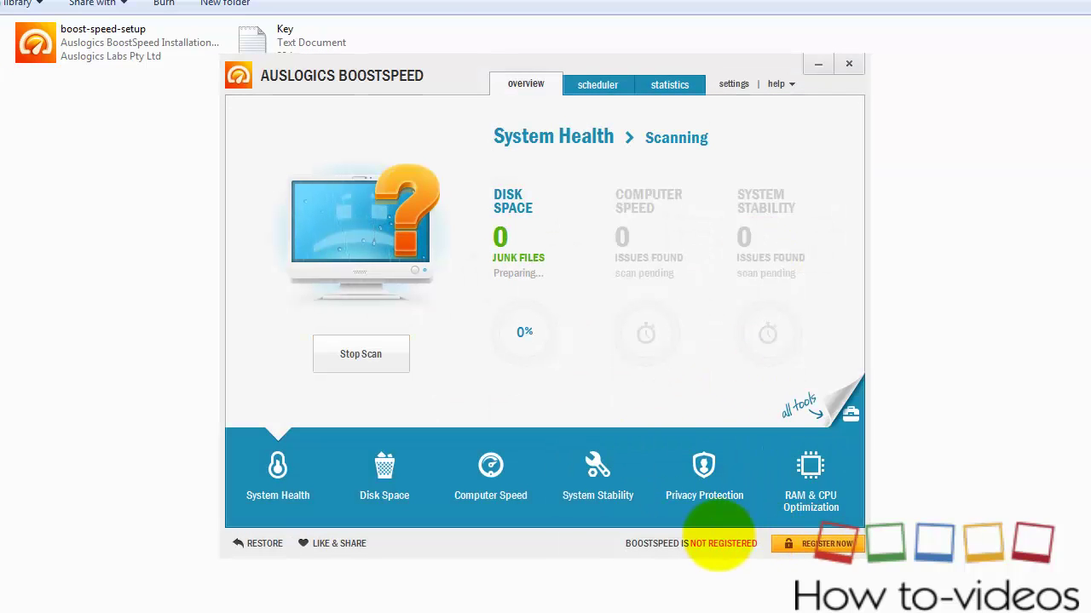
drag(711, 68, 749, 68)
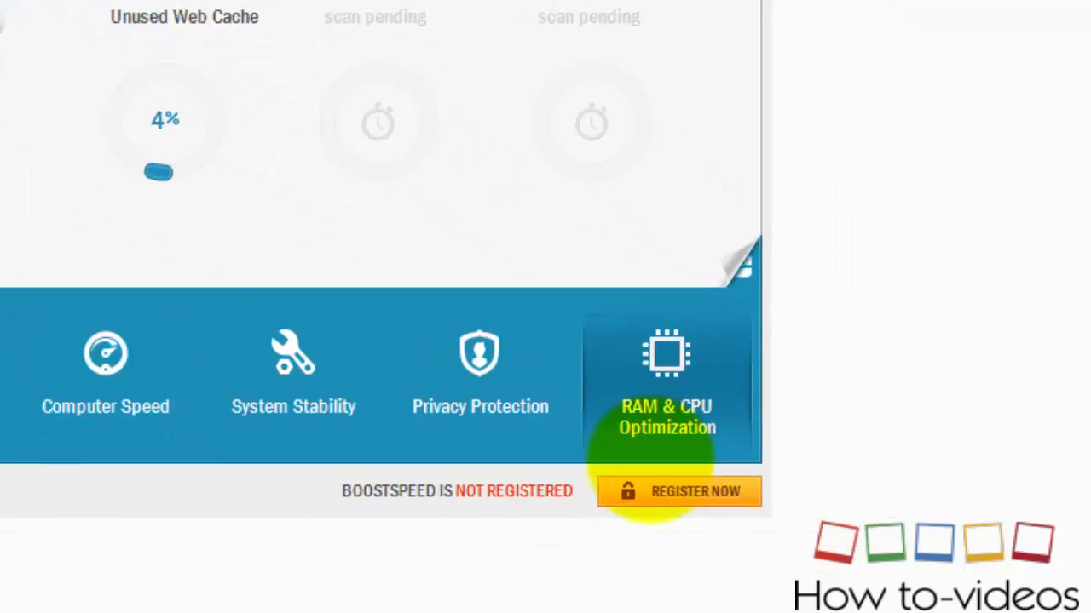
Open the BoostSpeed license code entry, copy the license code from the Key text file, and close Notepad.
click(461, 436)
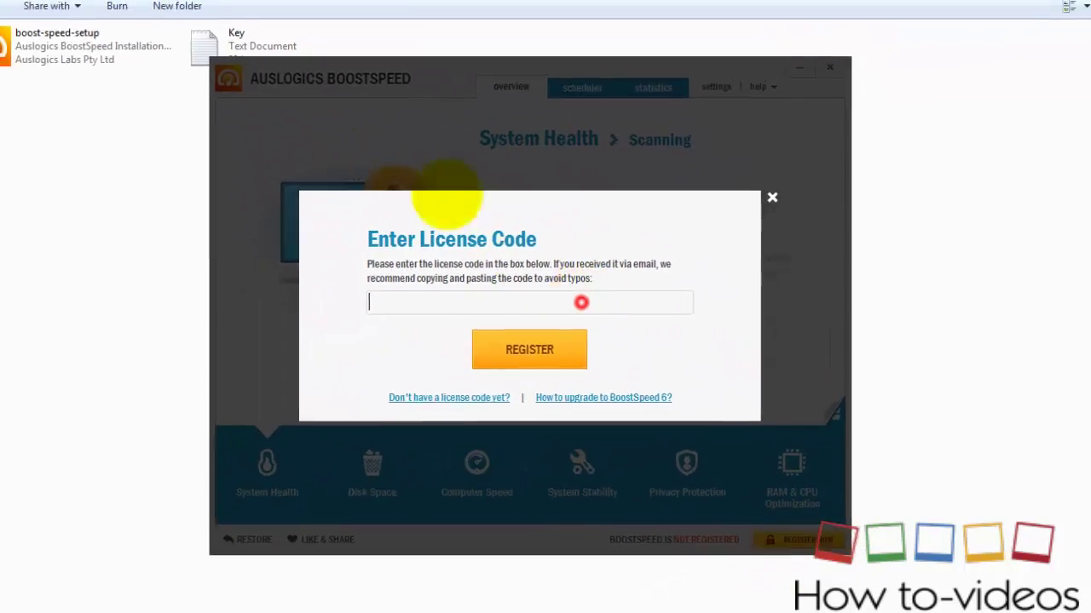
double_click(204, 47)
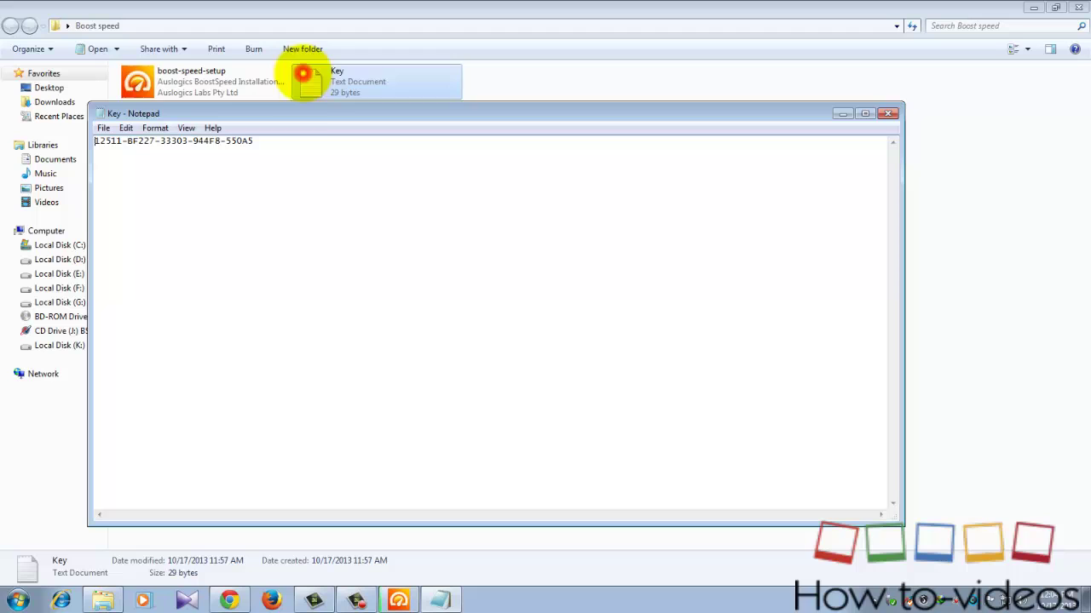
drag(335, 158, 105, 162)
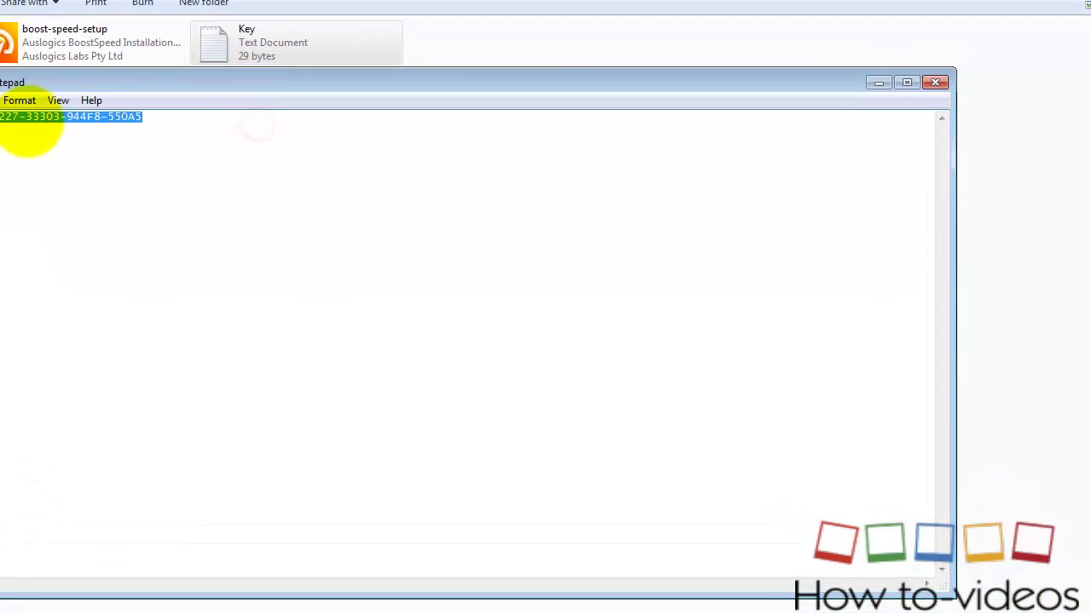
right_click(26, 121)
click(57, 175)
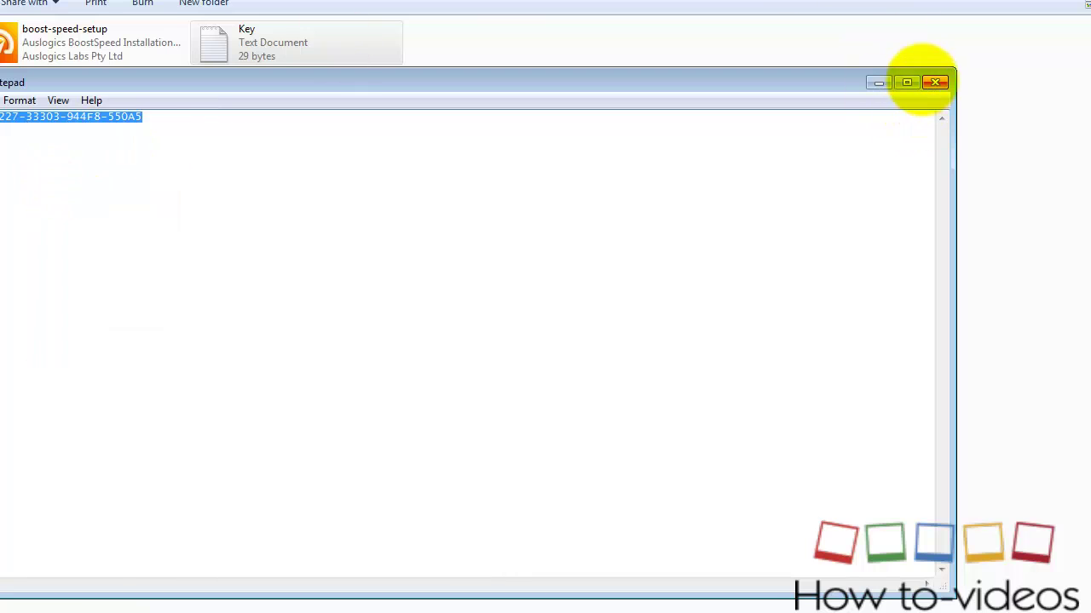
click(935, 82)
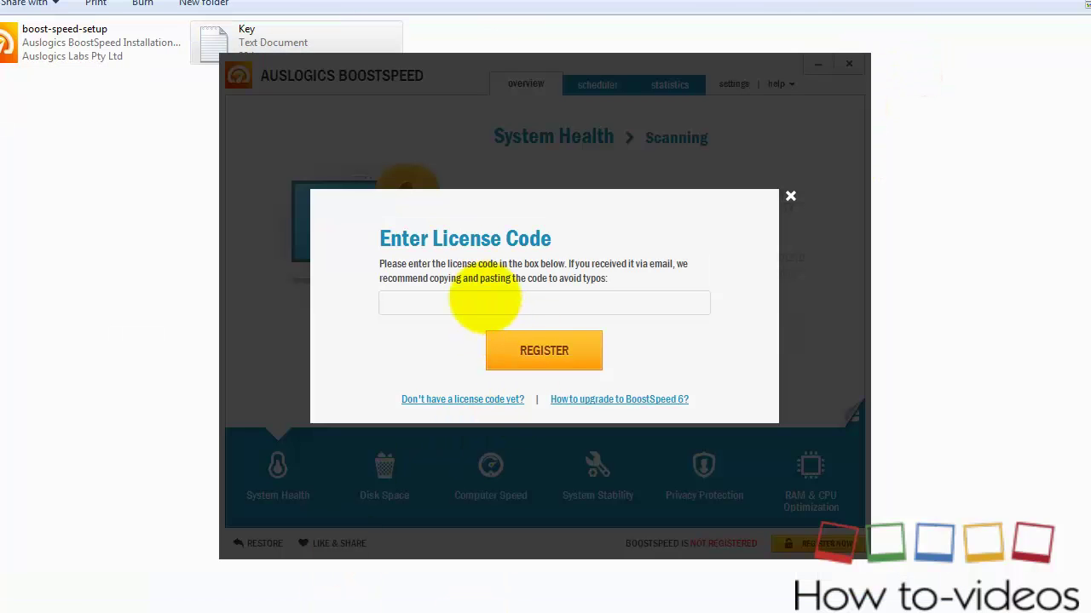
Paste the license code into the Enter License Code field and register BoostSpeed.
right_click(485, 300)
click(531, 372)
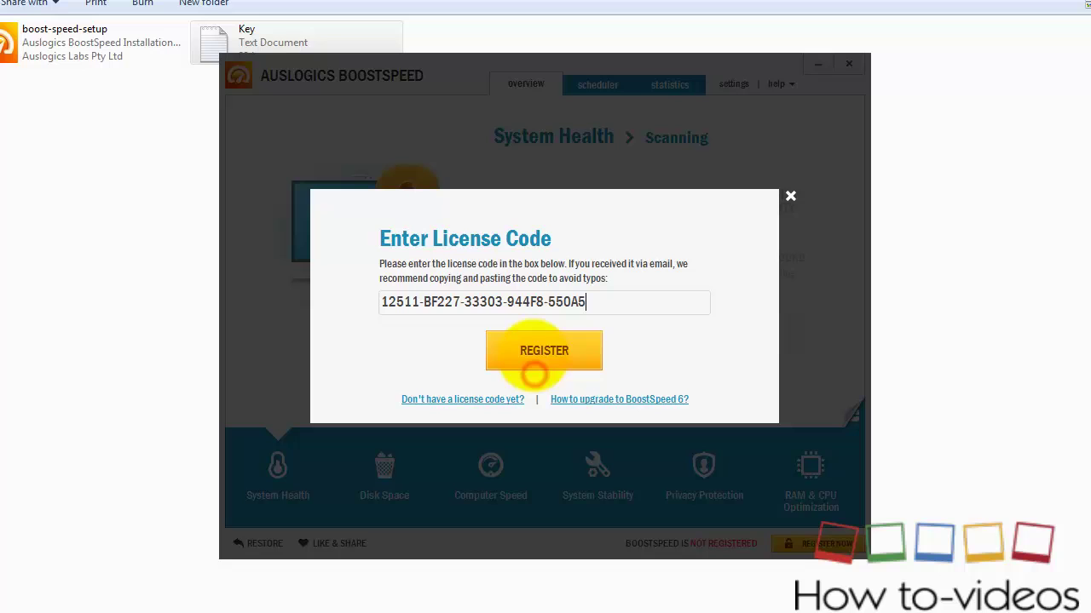
click(532, 356)
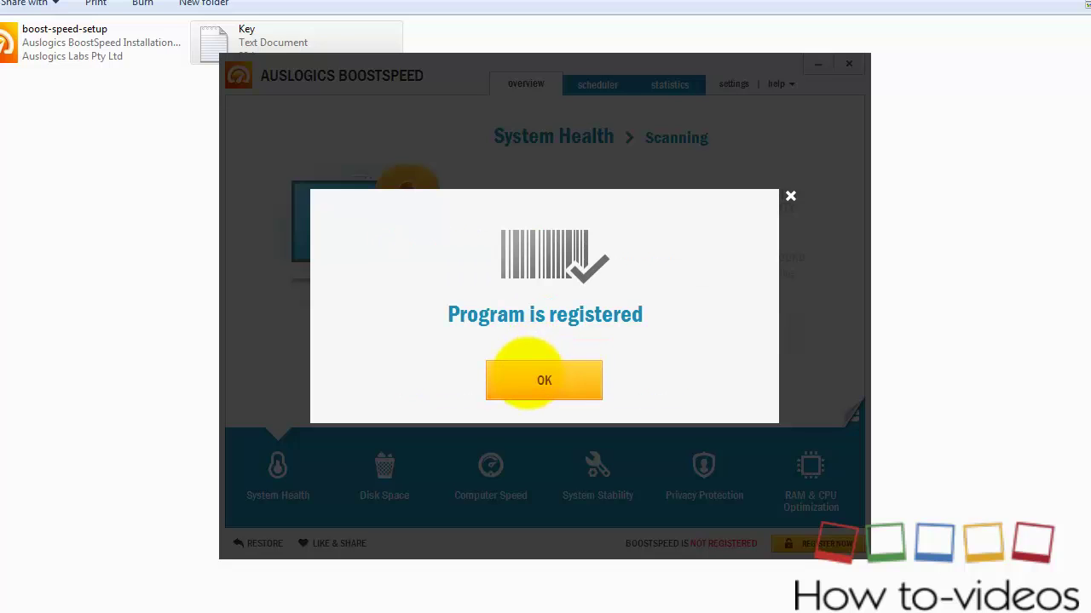
click(528, 380)
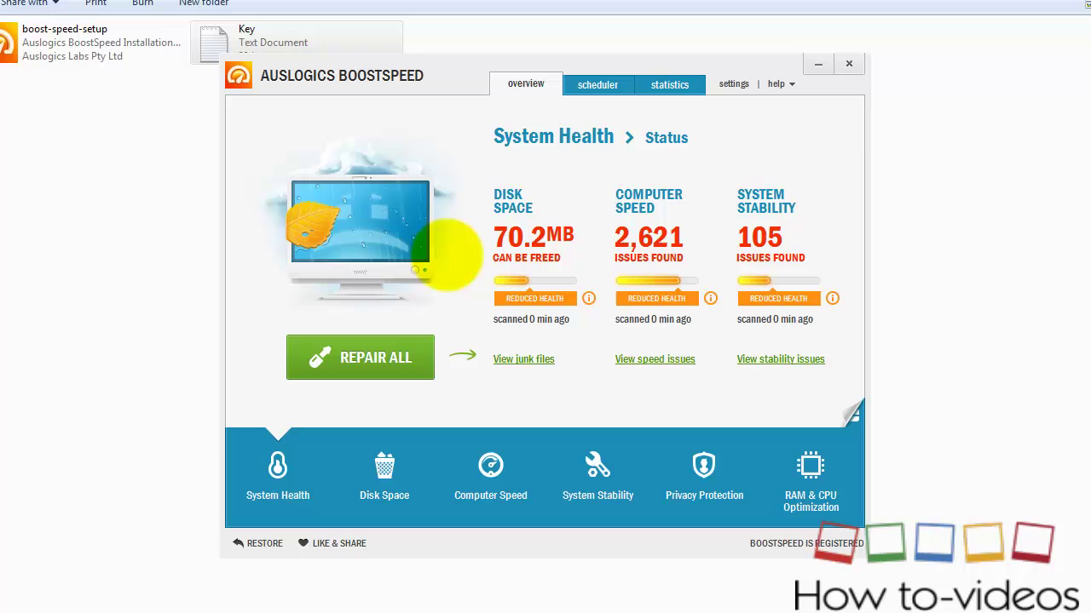
Repair all the disk space, computer speed and system stability issues found by the System Health scan.
click(372, 369)
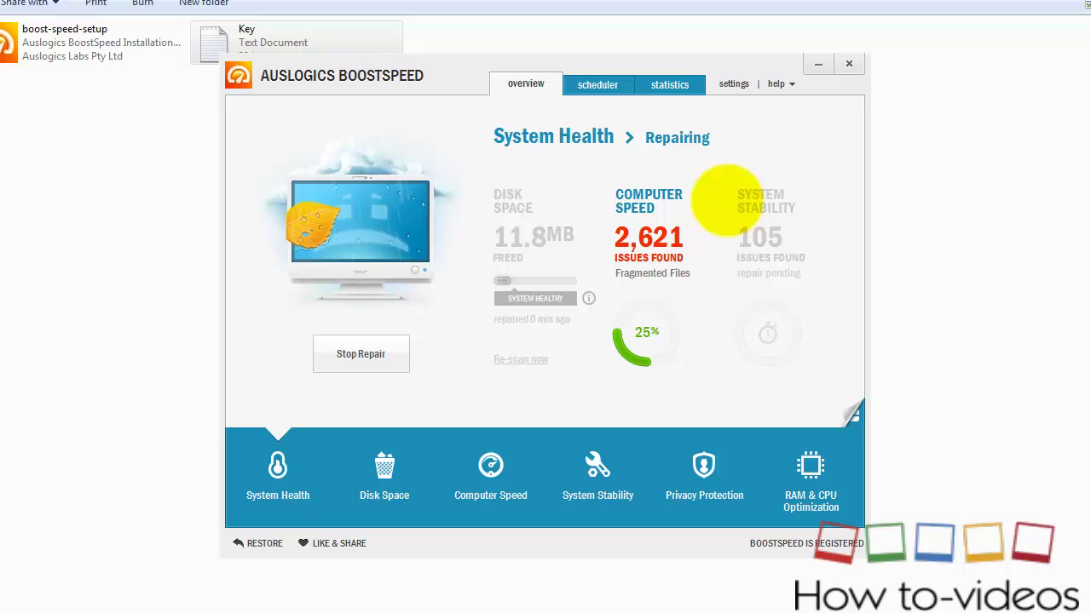
click(379, 354)
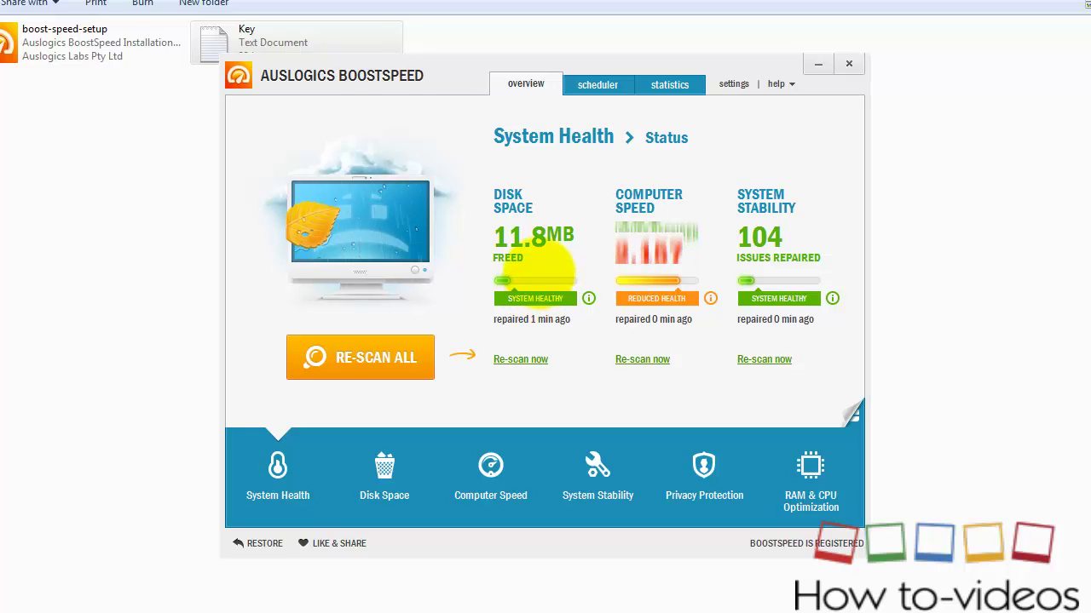
Look through the overview pages for Disk Space, Computer Speed, System Stability, Privacy Protection, and RAM & CPU Optimization.
click(350, 102)
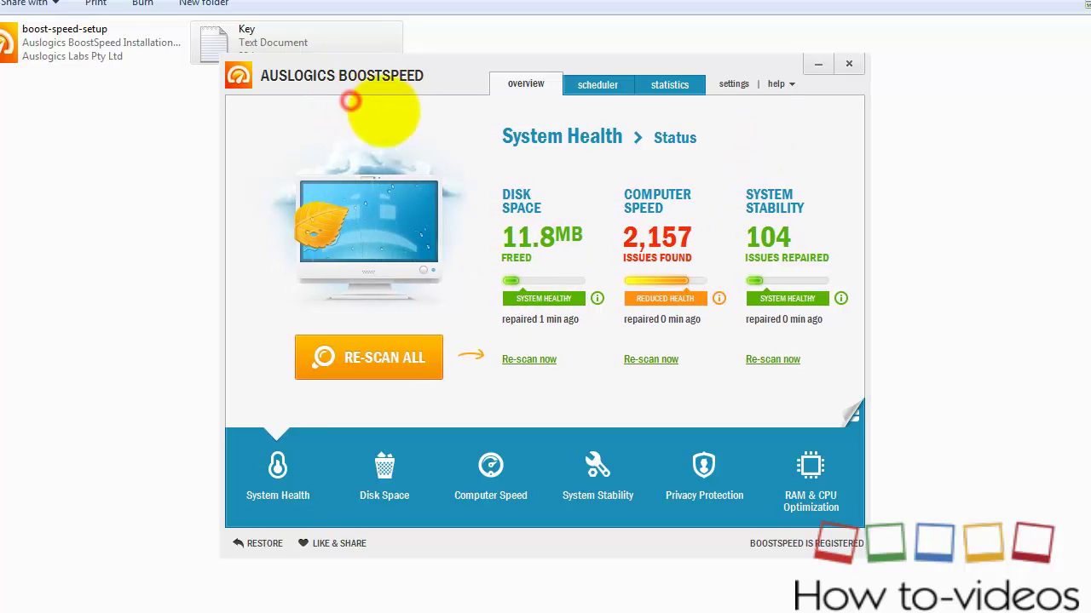
click(377, 150)
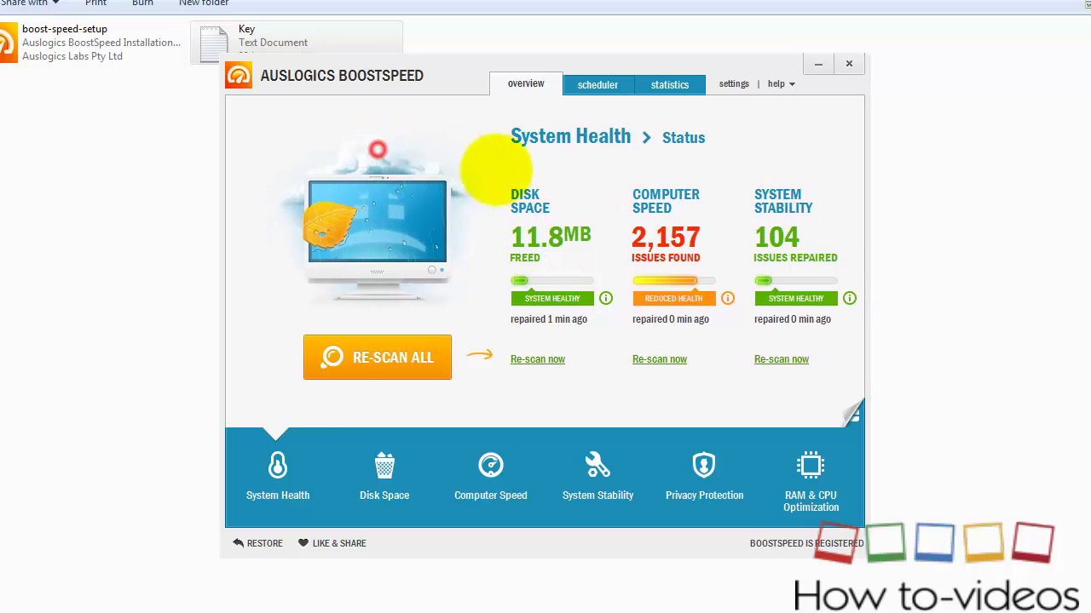
click(711, 192)
click(651, 209)
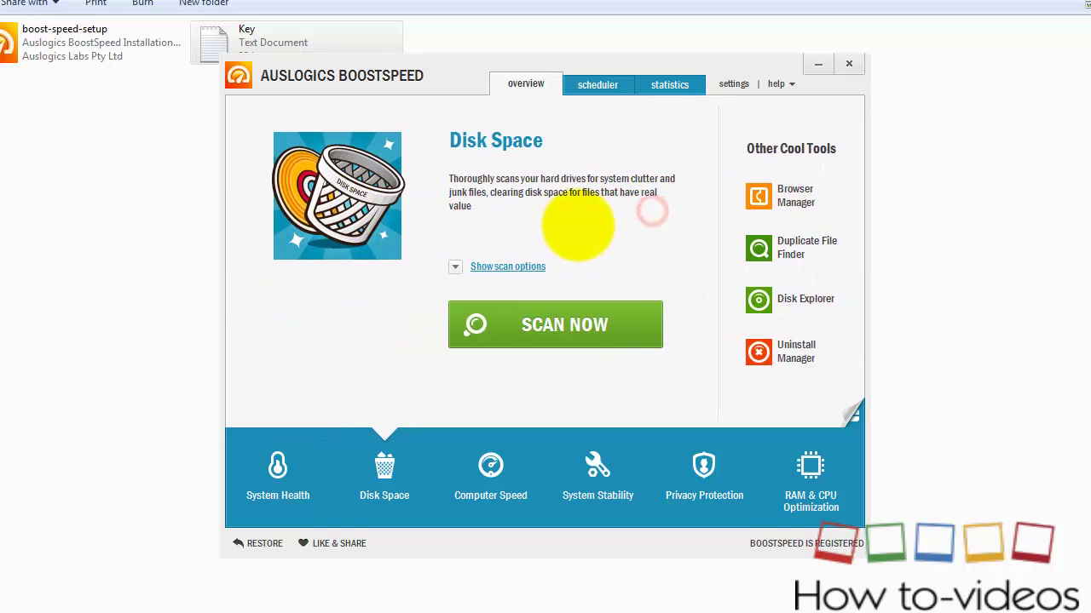
drag(578, 225, 176, 224)
drag(523, 214, 96, 220)
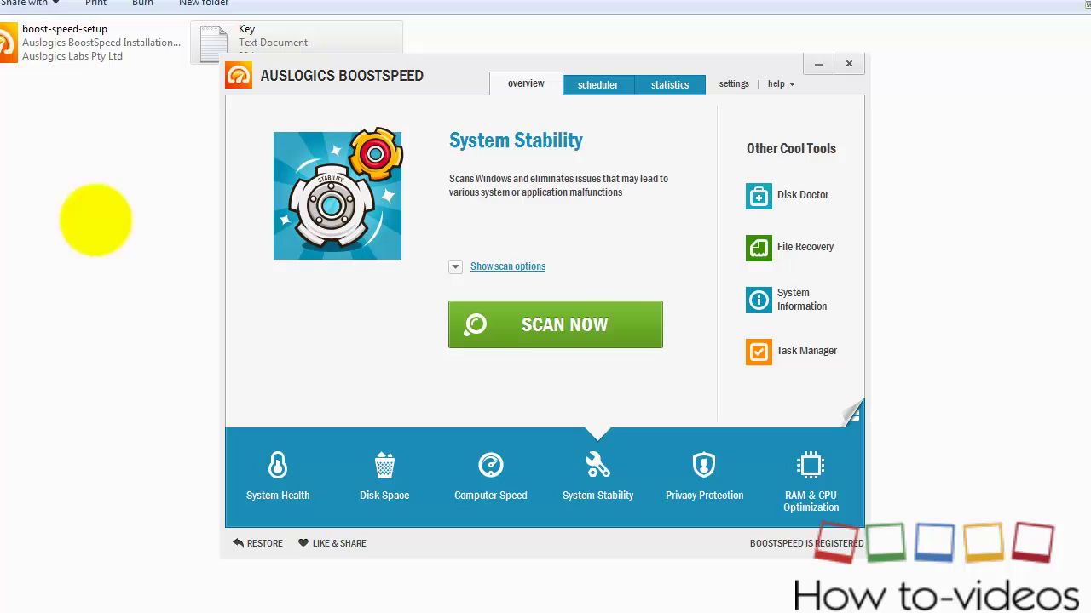
drag(477, 218, 304, 227)
drag(511, 215, 141, 236)
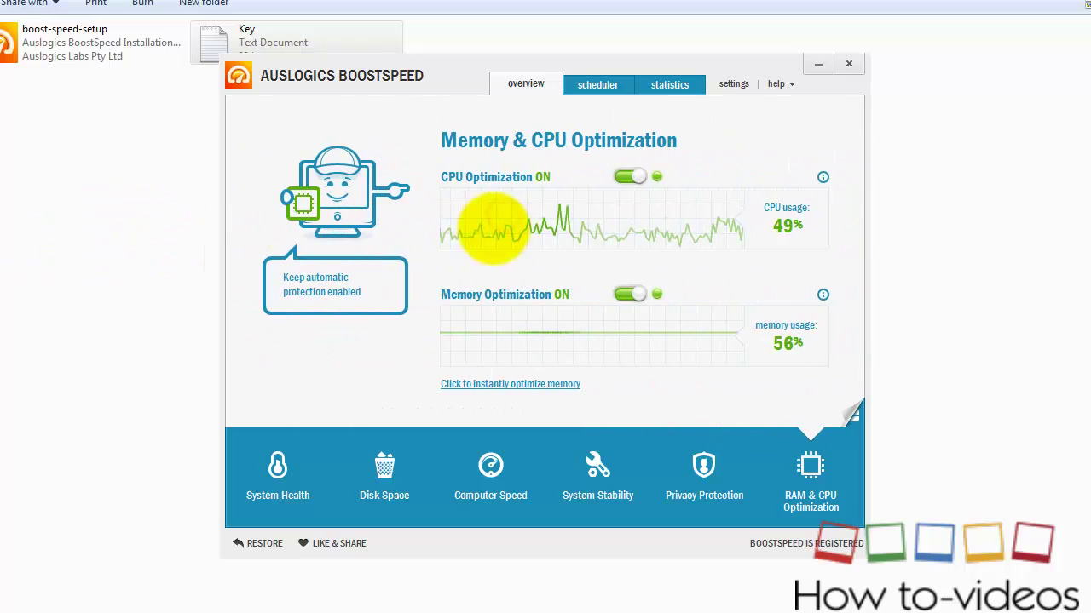
mouse_move(514, 226)
mouse_down()
mouse_move(141, 248)
mouse_move(317, 231)
mouse_move(823, 253)
mouse_up()
drag(660, 252, 959, 221)
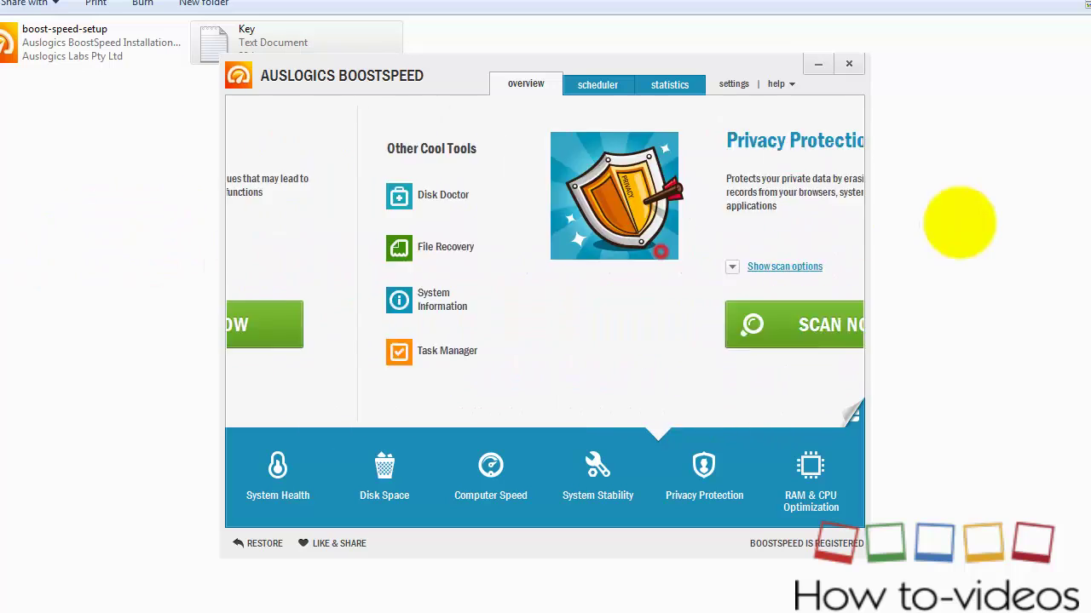
drag(664, 230, 847, 227)
drag(483, 243, 714, 224)
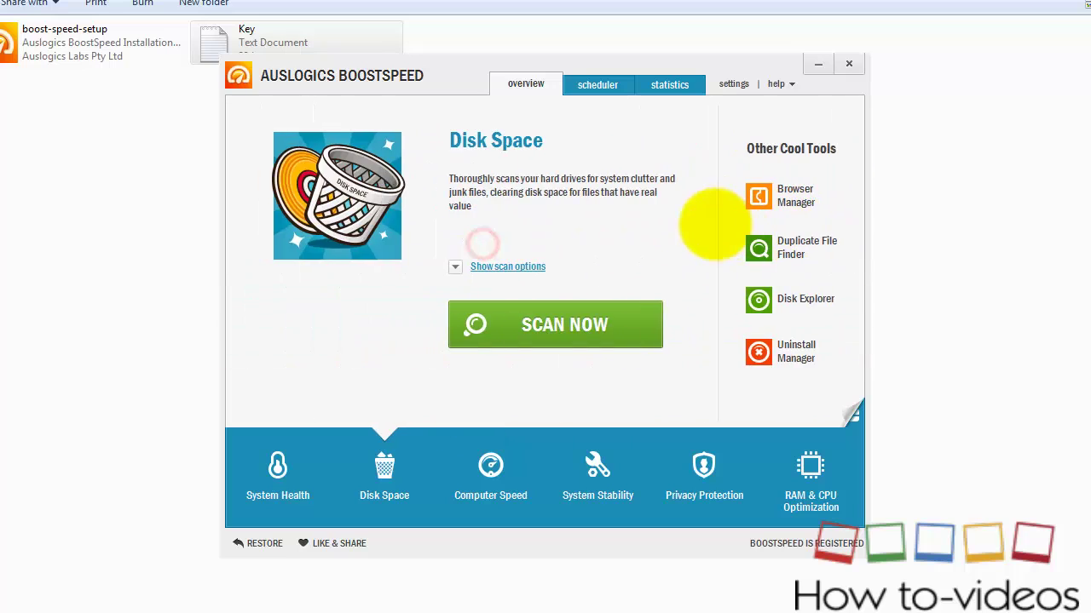
Return to the System Health status page and close the BoostSpeed window.
drag(565, 214, 651, 234)
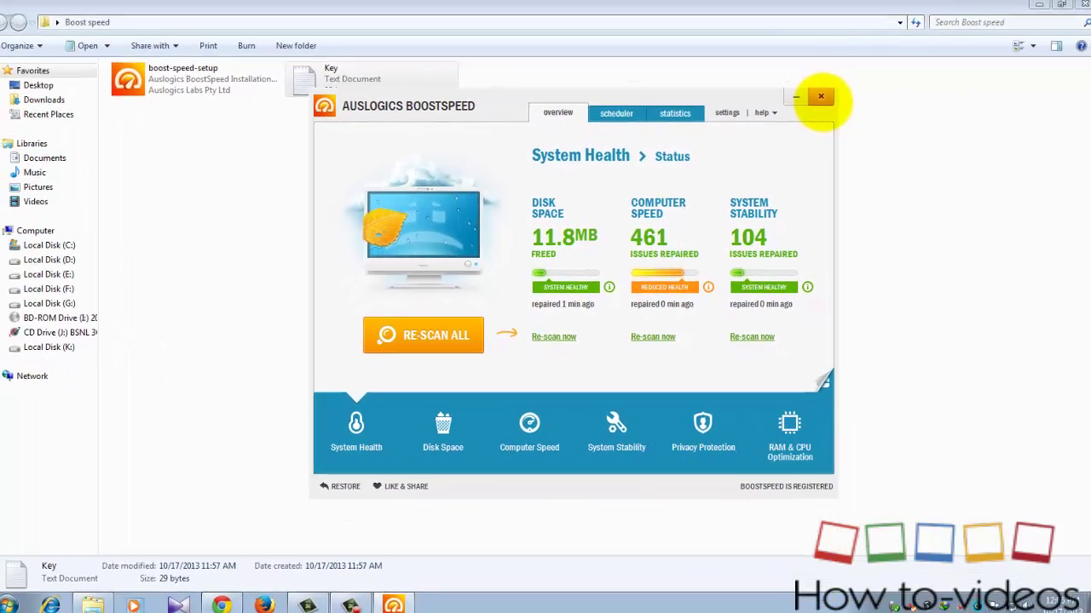
click(848, 64)
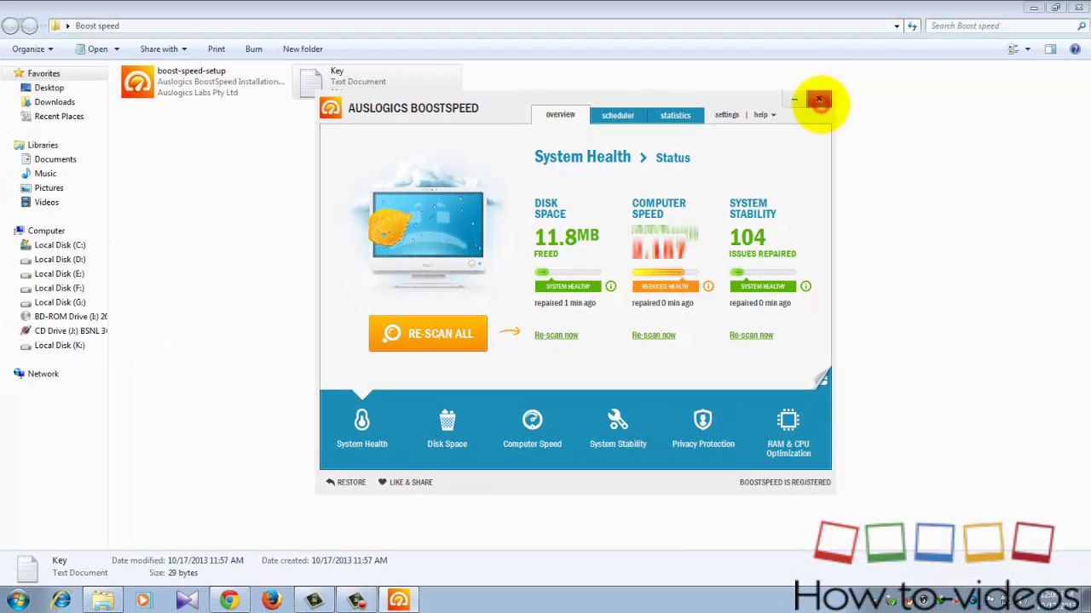